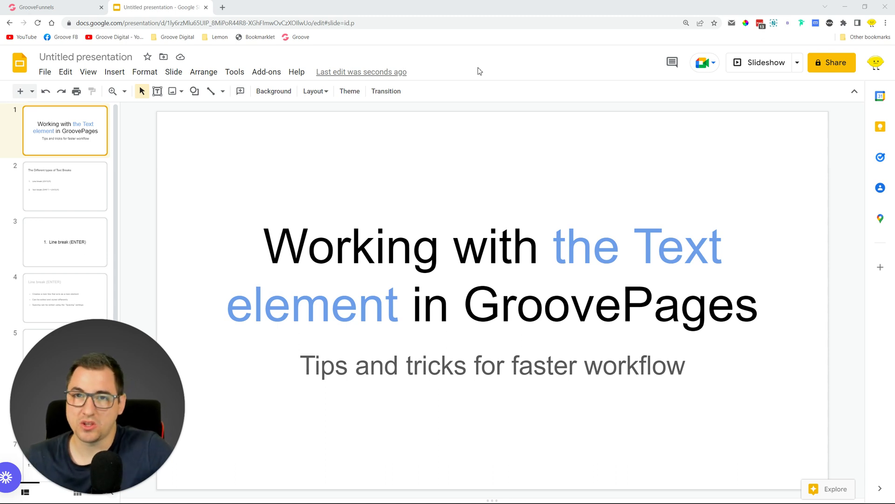
Step: Switch to the GroovePages builder and inspect the main headline and the paragraph below it
{"action": "left_click", "coordinate": [69, 8]}
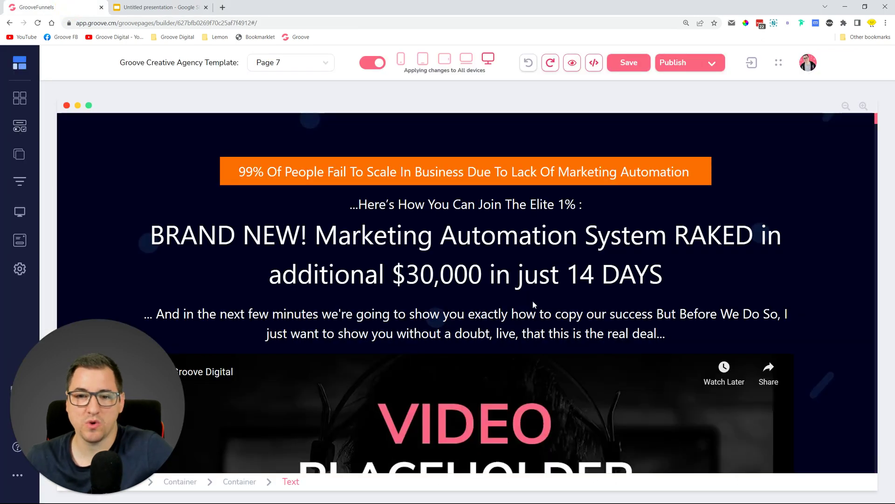
{"action": "left_click", "coordinate": [454, 235]}
{"action": "left_click", "coordinate": [431, 325]}
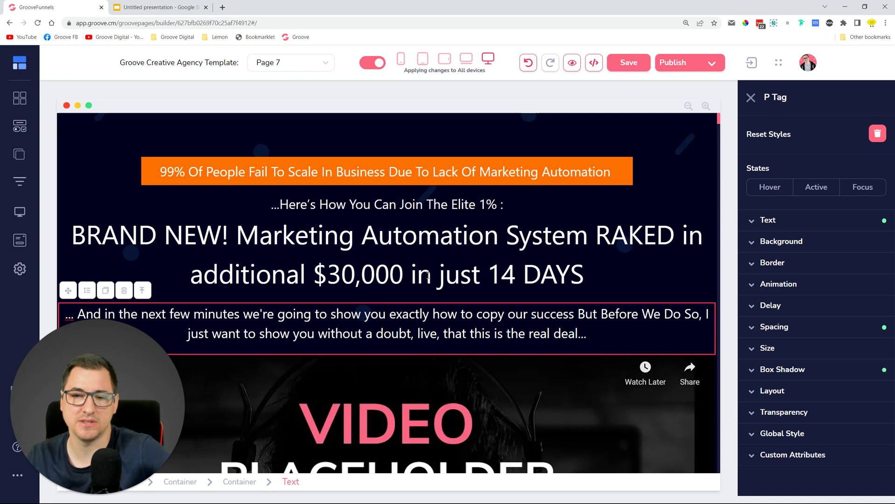
Step: Switch to the Google Slides presentation and read the slides on text break types and the line break
{"action": "left_click", "coordinate": [149, 7]}
{"action": "left_click", "coordinate": [41, 196]}
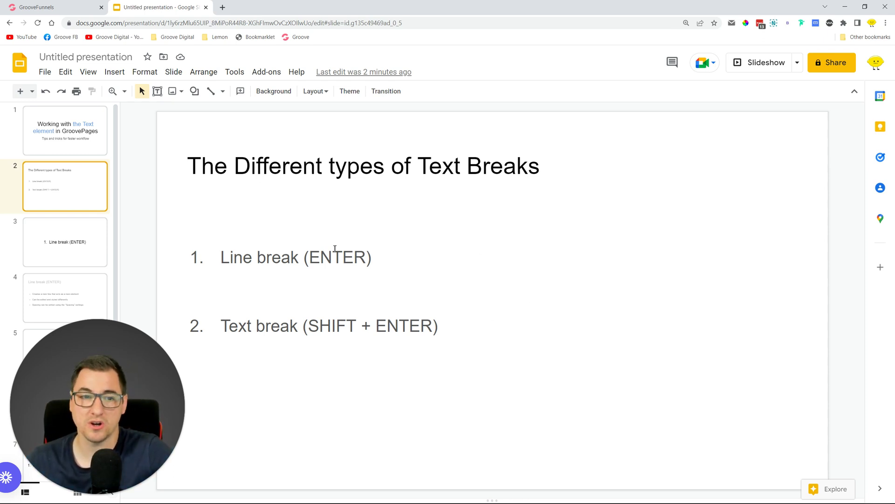
{"action": "left_click", "coordinate": [62, 253]}
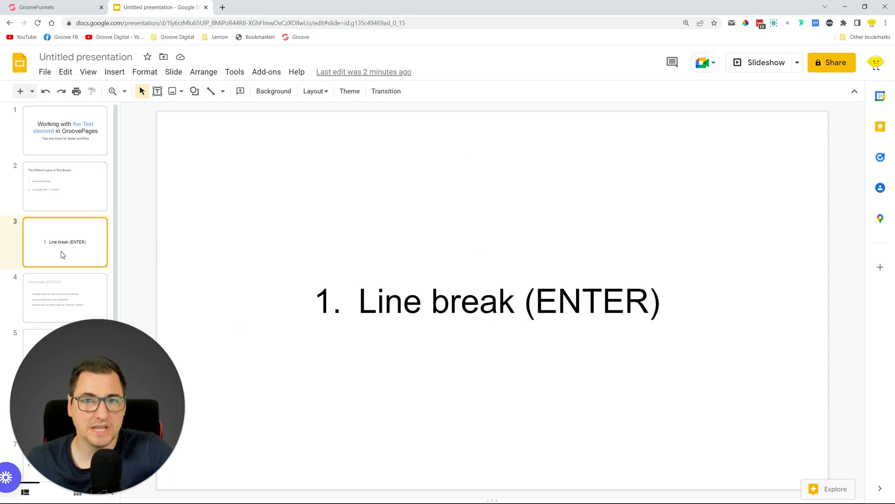
{"action": "left_click", "coordinate": [60, 4]}
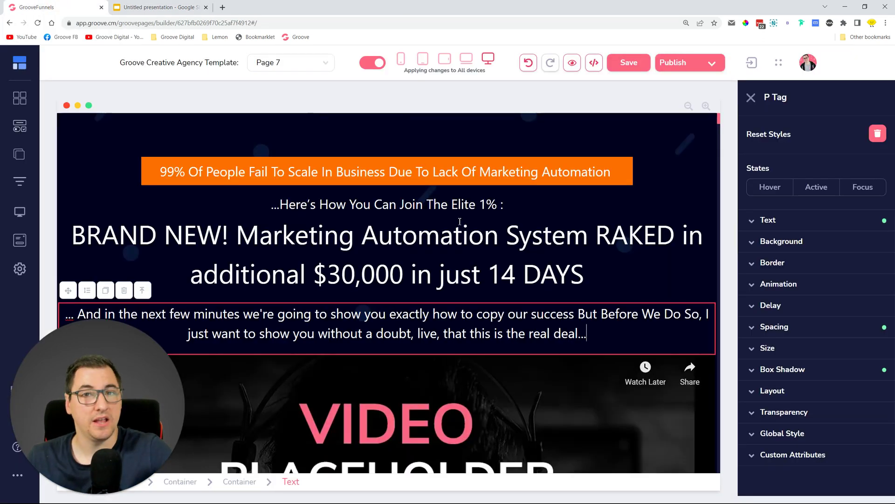
{"action": "left_click", "coordinate": [181, 6]}
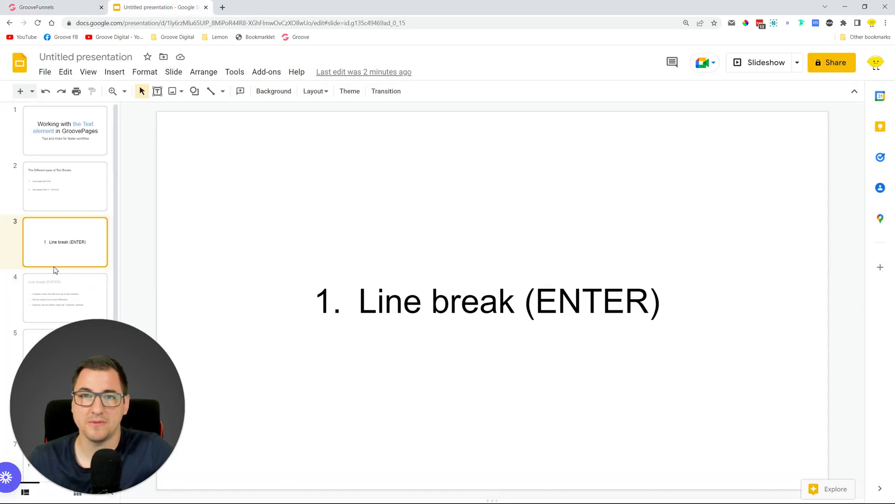
{"action": "scroll", "coordinate": [55, 270], "scroll_direction": "down", "scroll_amount": 1}
{"action": "left_click", "coordinate": [89, 256]}
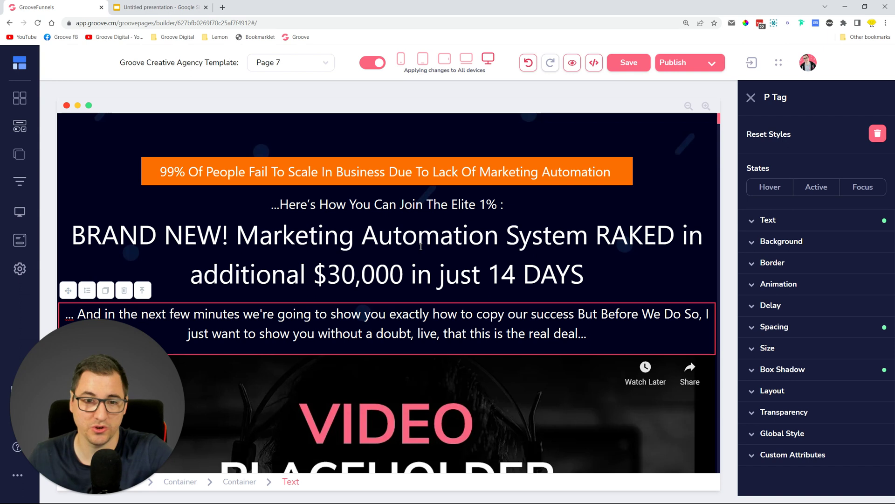
Step: Examine the BRAND NEW headline's tag, its heading format and its text style settings in the page builder
{"action": "left_click", "coordinate": [142, 228]}
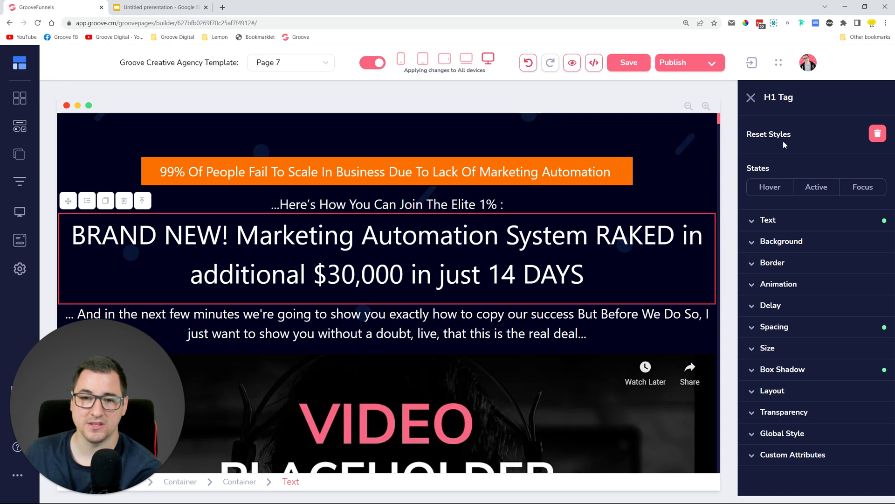
{"action": "double_click", "coordinate": [778, 98]}
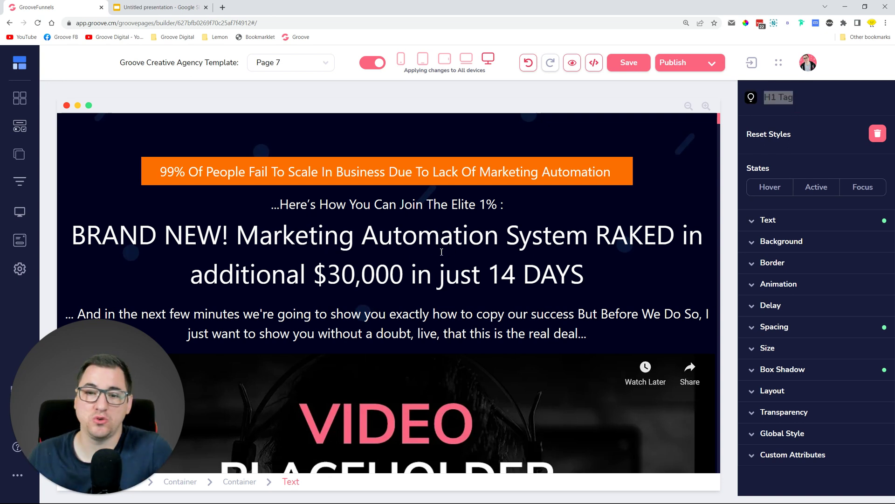
{"action": "left_click_drag", "start_coordinate": [586, 275], "coordinate": [74, 234]}
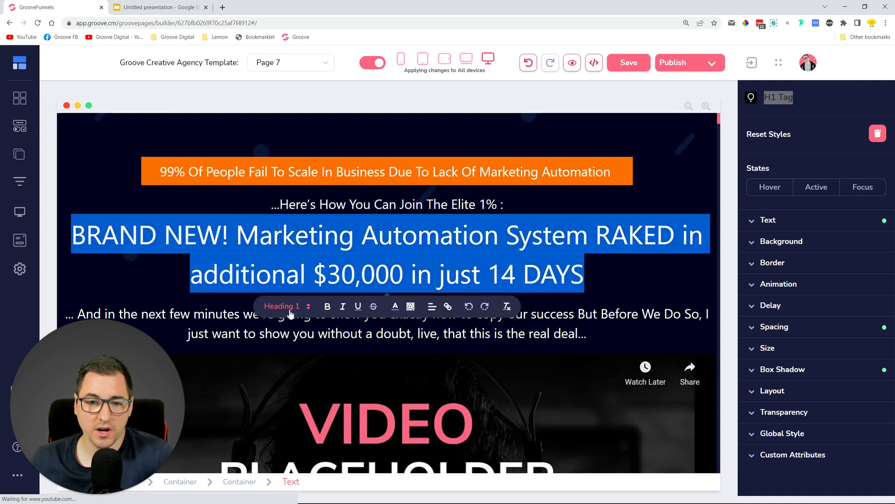
{"action": "left_click", "coordinate": [822, 224]}
Step: Insert a line break after the headline's last word, DAYS, and enter "Text 1" on the new line
{"action": "left_click", "coordinate": [609, 286]}
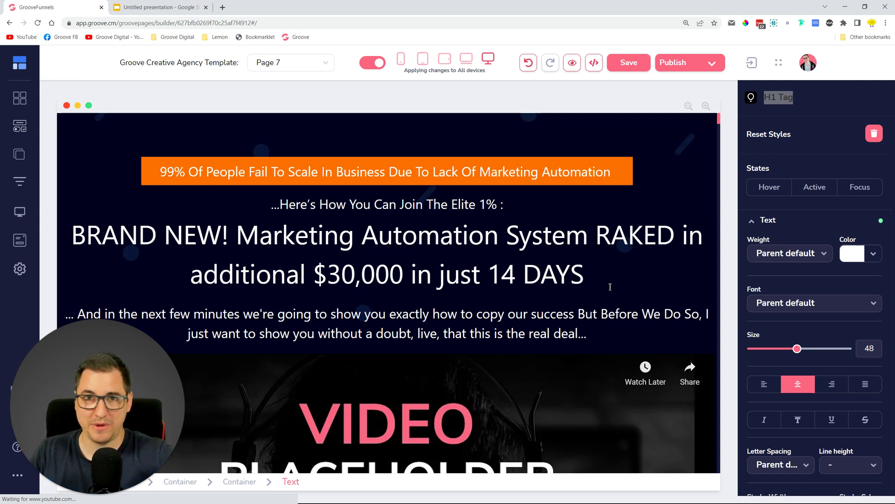
{"action": "key", "text": "Return"}
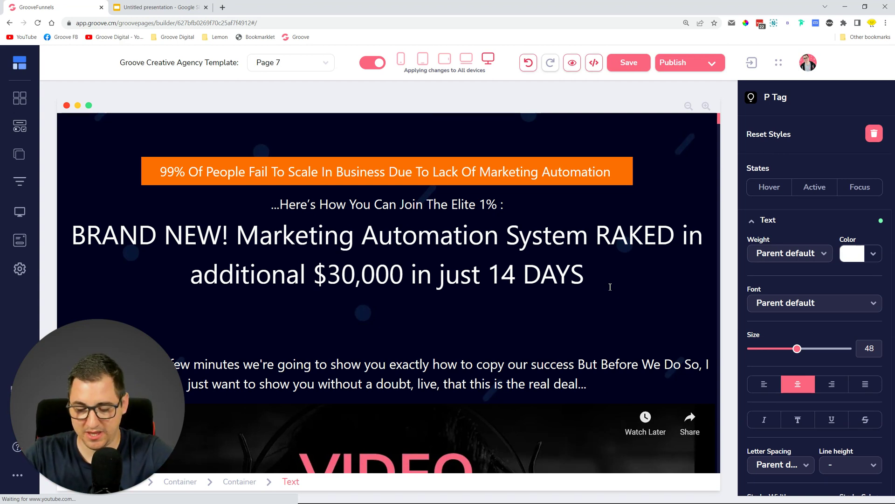
{"action": "type", "text": "Text "}
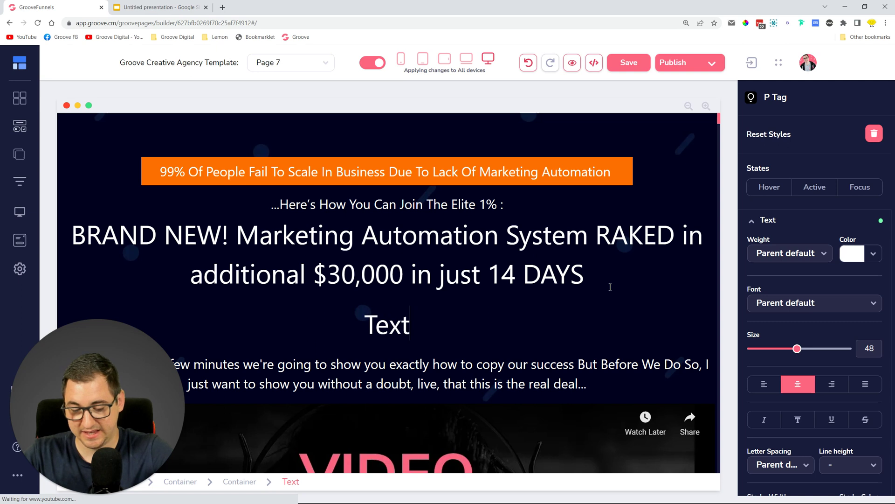
{"action": "type", "text": "1"}
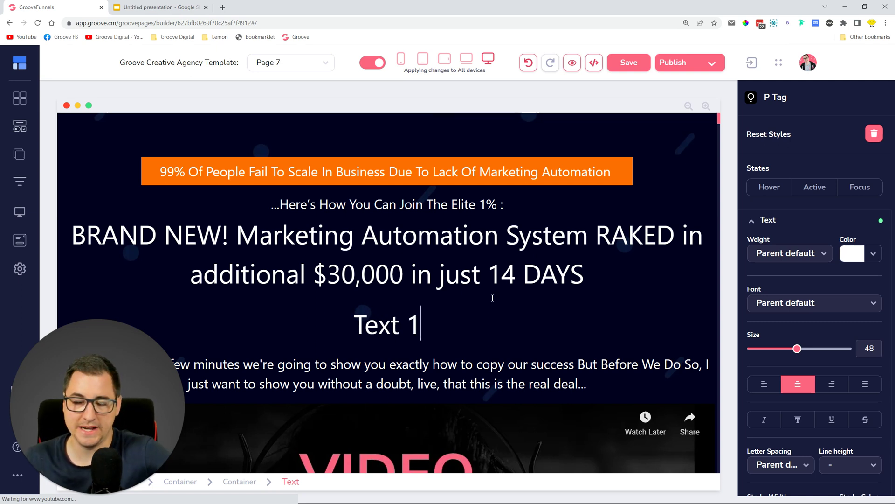
Step: Compare the tag of the new "Text 1" line with the tag of the headline above it
{"action": "left_click_drag", "start_coordinate": [787, 97], "coordinate": [764, 103]}
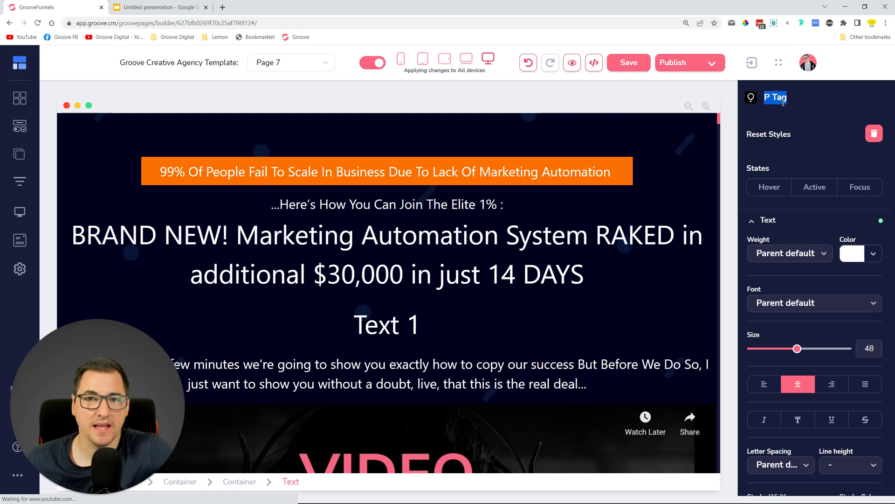
{"action": "key", "text": "BackSpace"}
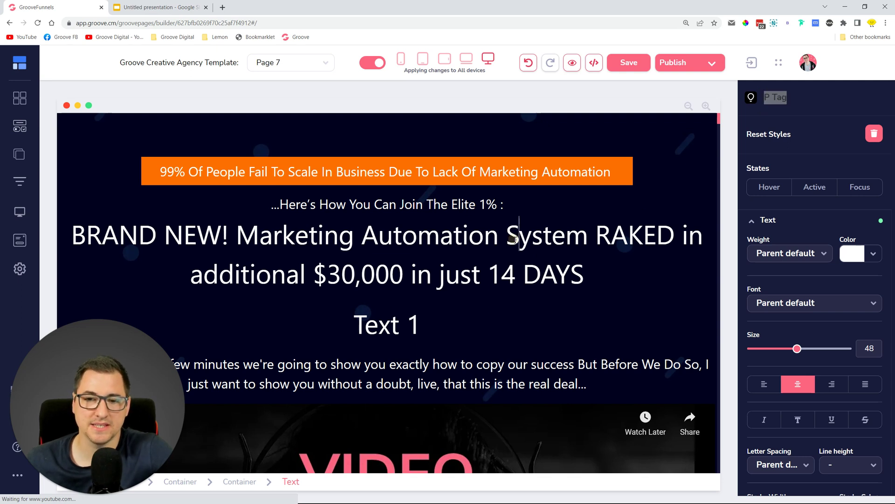
{"action": "type", "text": "h1"}
{"action": "key", "text": "Return"}
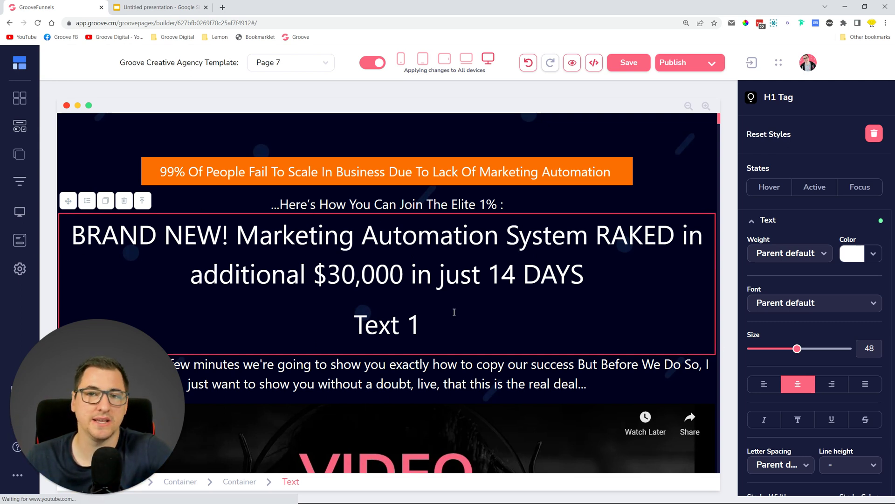
{"action": "left_click", "coordinate": [400, 324]}
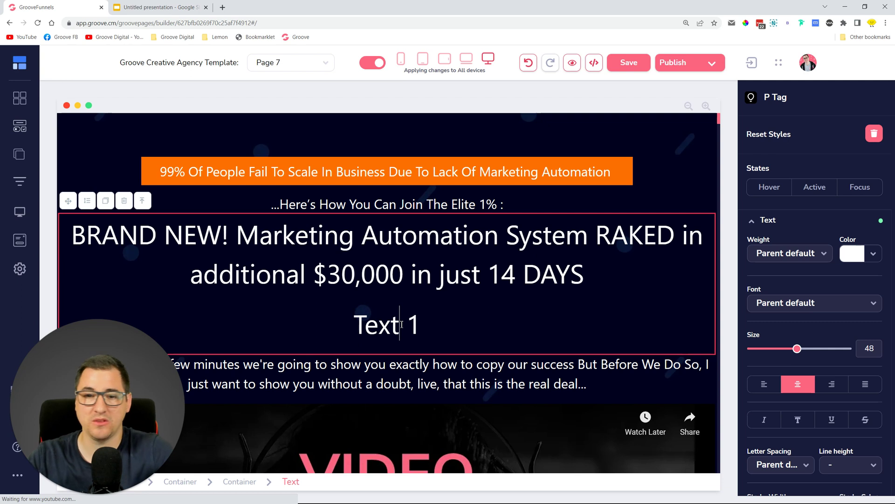
{"action": "left_click", "coordinate": [424, 325]}
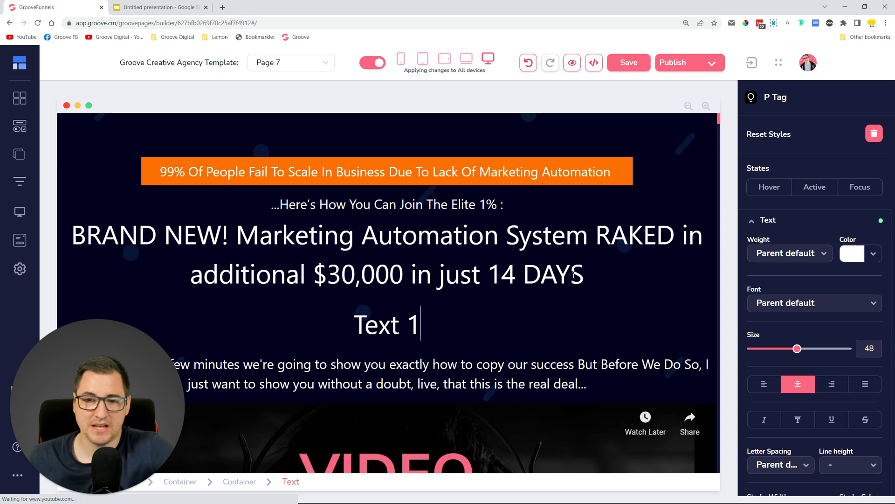
Step: Replace the "Text 1" line with "...completely new method!"
{"action": "triple_click", "coordinate": [439, 326]}
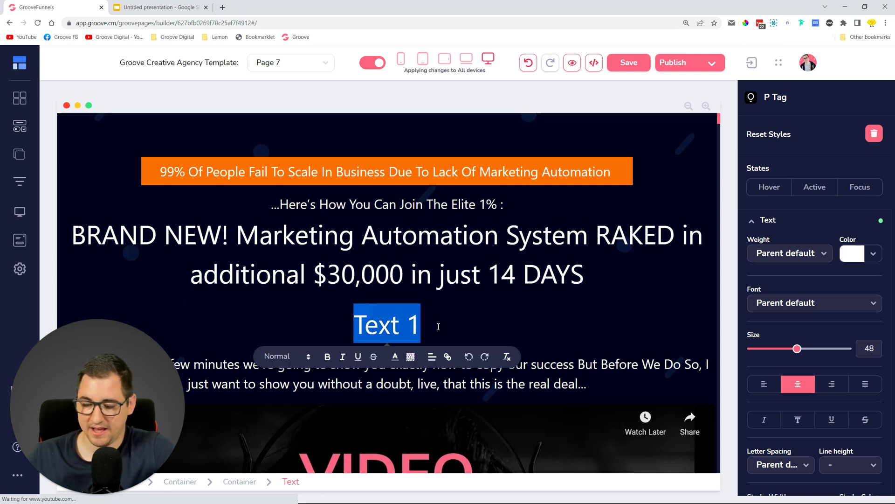
{"action": "key", "text": "BackSpace"}
{"action": "type", "text": "...complete"}
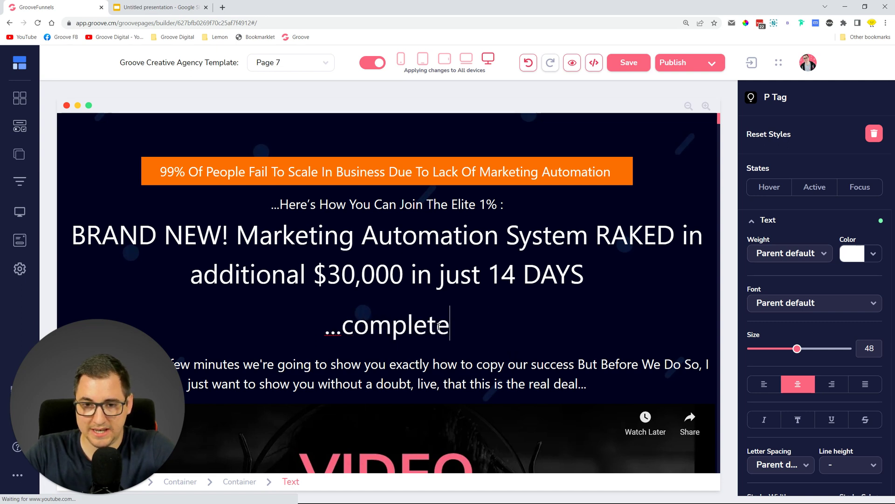
{"action": "type", "text": "ly new me"}
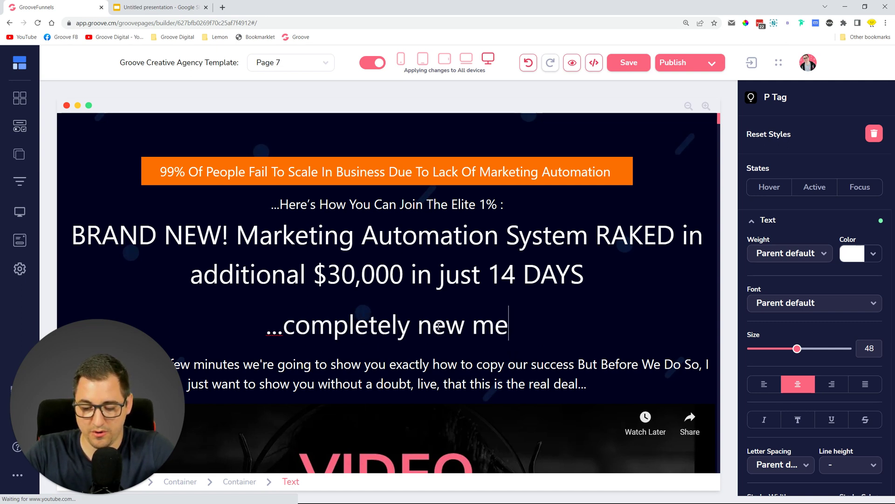
{"action": "key", "text": "BackSpace"}
{"action": "type", "text": "th"}
{"action": "key", "text": "BackSpace"}
{"action": "key", "text": "BackSpace"}
{"action": "type", "text": "ethod"}
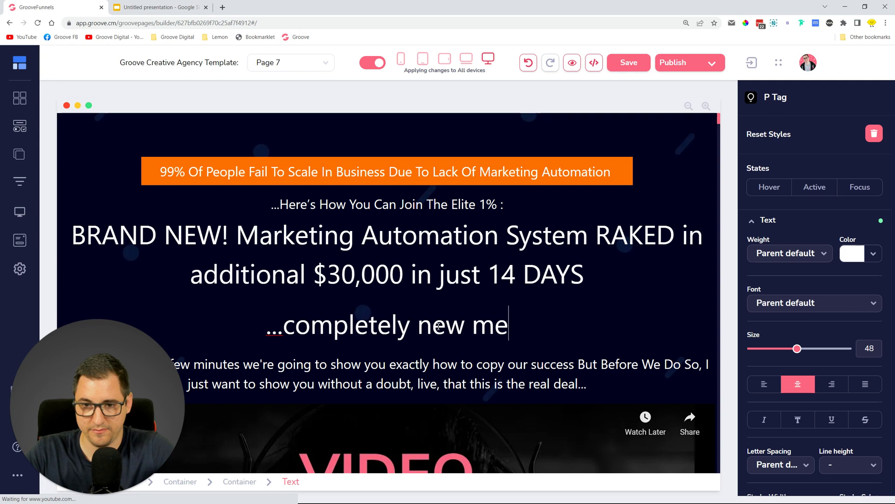
{"action": "type", "text": "!"}
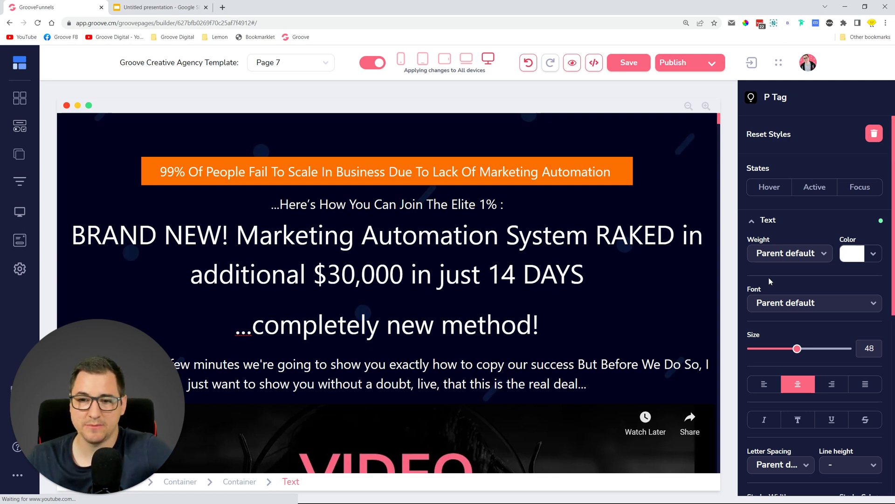
Step: With all the headline text selected, set the font size to 50, and reduce only the "...completely new method!" line to 22
{"action": "key", "text": "ctrl+a"}
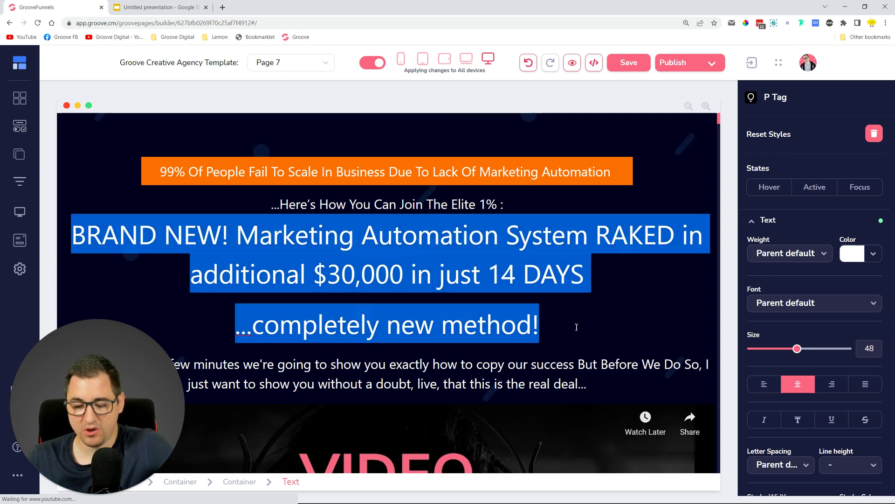
{"action": "mouse_move", "coordinate": [798, 349]}
{"action": "left_mouse_down"}
{"action": "mouse_move", "coordinate": [780, 350]}
{"action": "mouse_move", "coordinate": [795, 351]}
{"action": "left_mouse_up"}
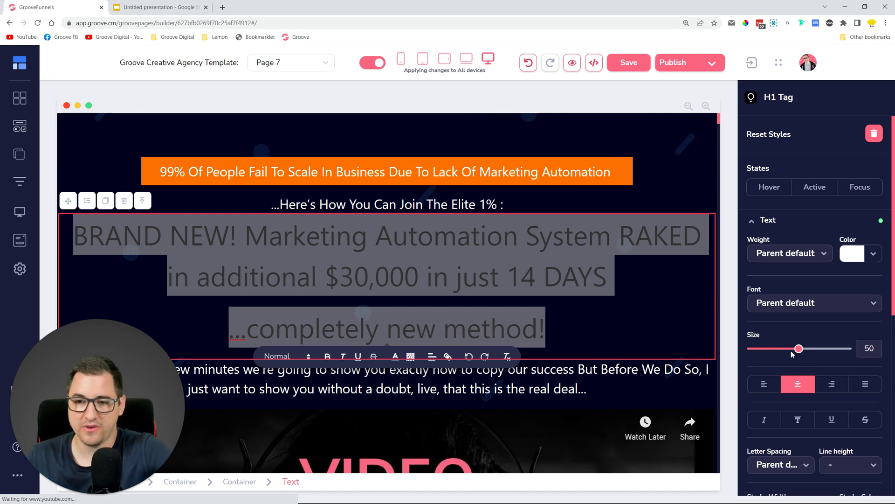
{"action": "left_click", "coordinate": [592, 341]}
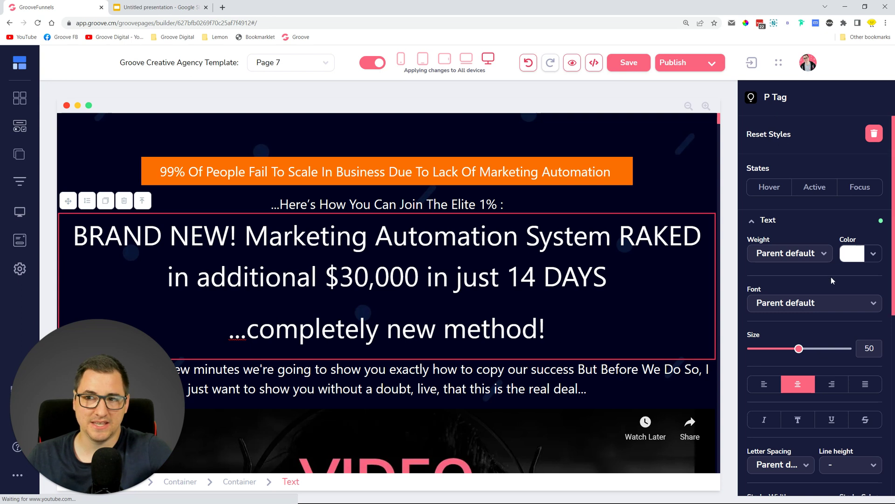
{"action": "left_click_drag", "start_coordinate": [797, 350], "coordinate": [772, 353]}
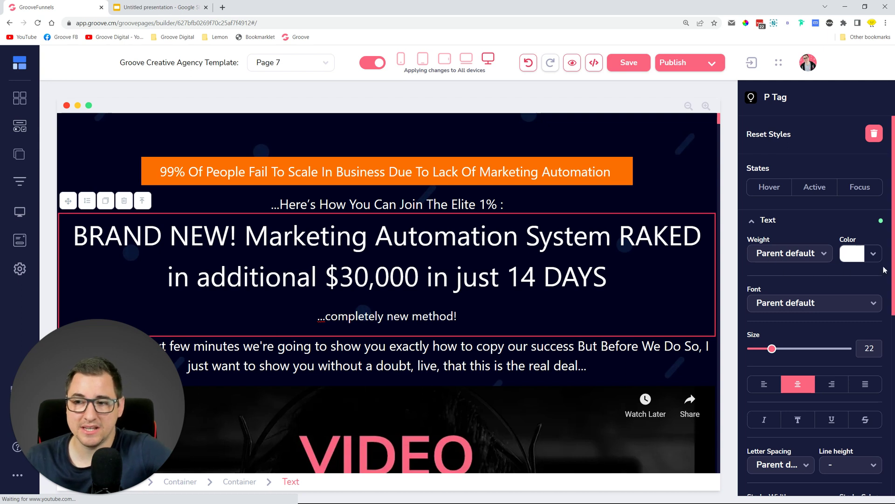
Step: Color the "...completely new method!" line yellow and set its weight to Bold
{"action": "left_click", "coordinate": [873, 253]}
{"action": "left_click", "coordinate": [779, 336]}
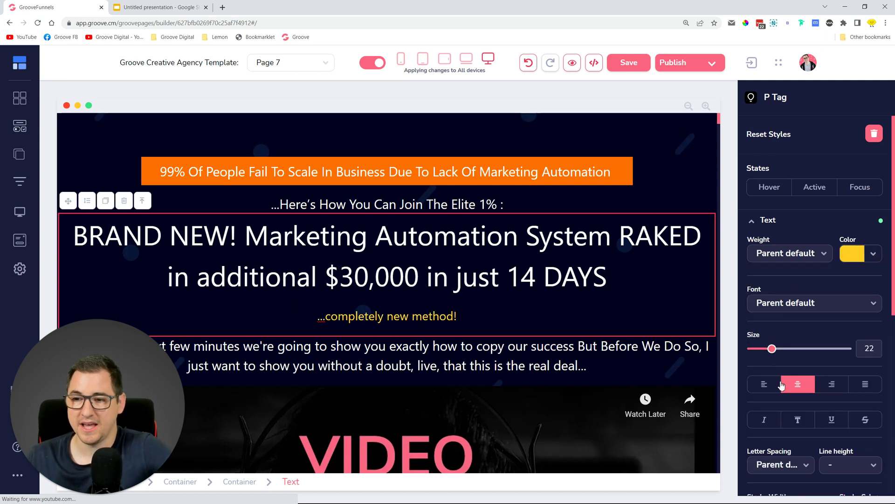
{"action": "left_click", "coordinate": [782, 256]}
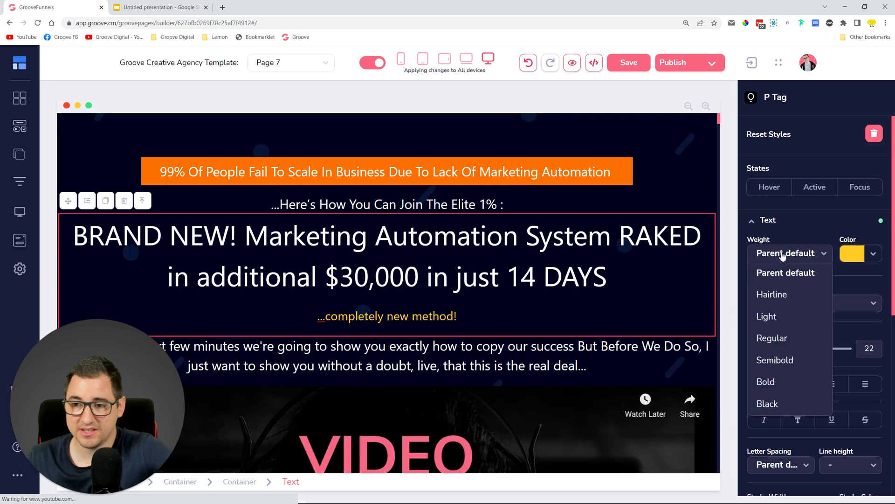
{"action": "left_click", "coordinate": [776, 337]}
{"action": "left_click", "coordinate": [777, 254]}
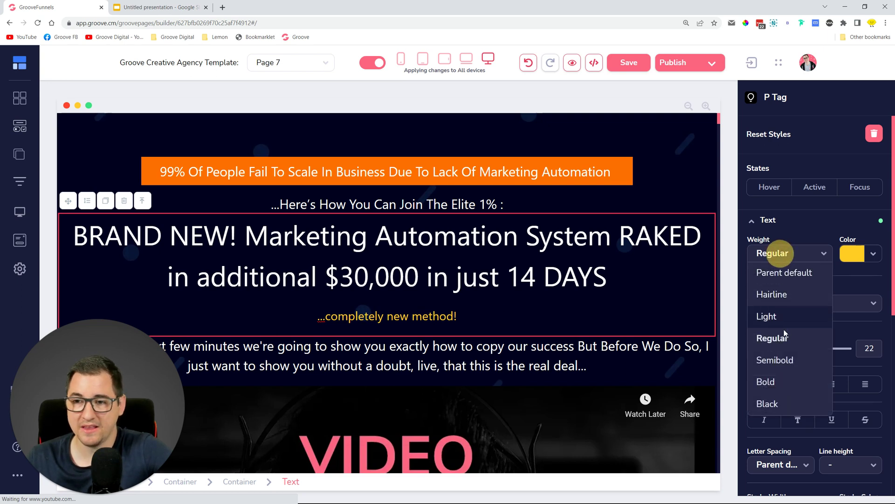
{"action": "left_click", "coordinate": [785, 381]}
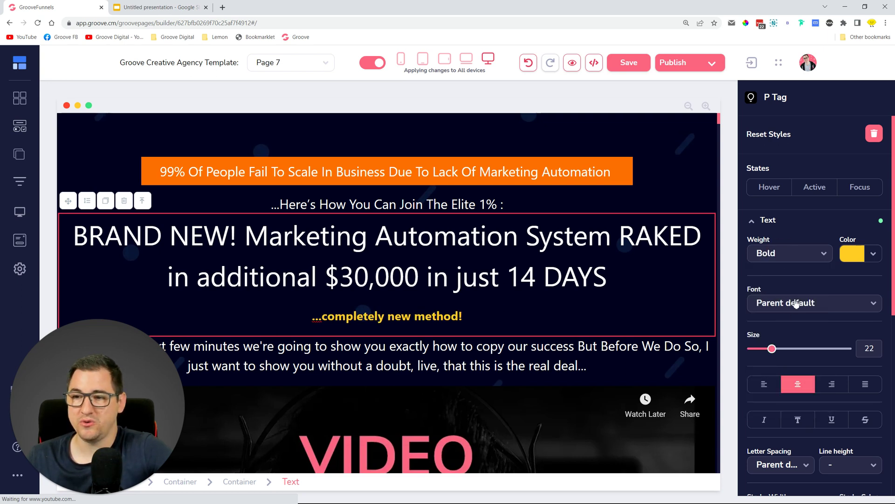
Step: Set the font of the "...completely new method!" line to Architects Daughter and its size to 33
{"action": "left_click", "coordinate": [799, 309]}
{"action": "left_click", "coordinate": [792, 386]}
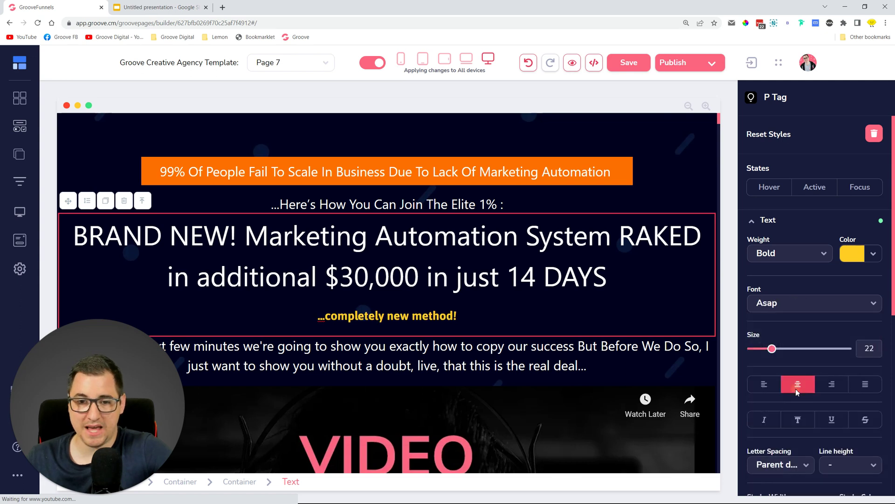
{"action": "left_click", "coordinate": [789, 302]}
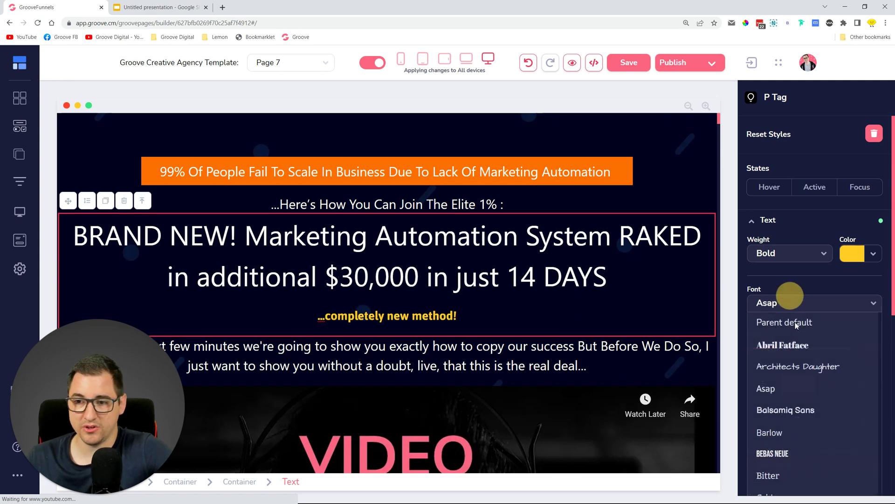
{"action": "left_click", "coordinate": [810, 365]}
{"action": "left_click_drag", "start_coordinate": [772, 349], "coordinate": [783, 348]}
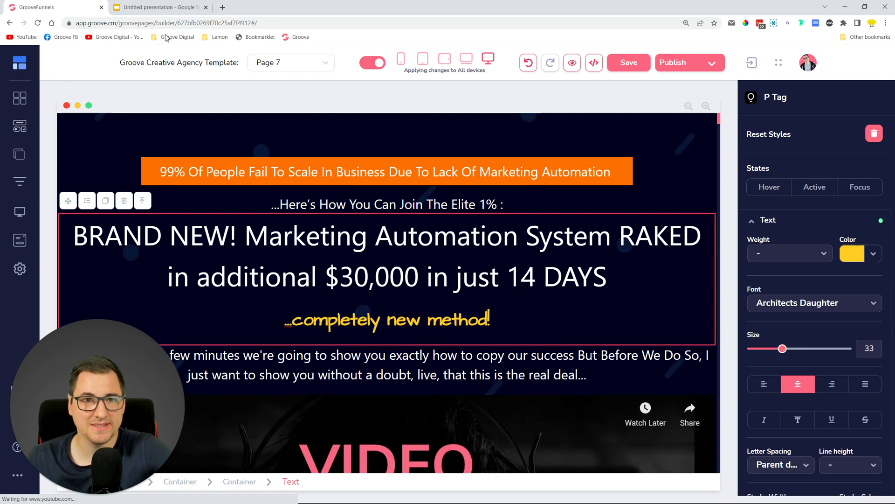
Step: Check the "Line break (ENTER)" slide in Google Slides, and back in GroovePages set the "...completely new method!" line's bottom margin to 0
{"action": "left_click", "coordinate": [140, 7]}
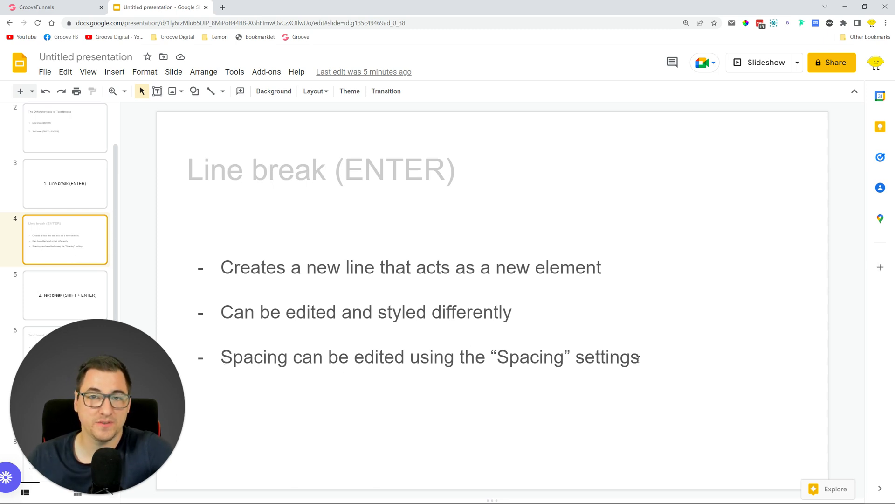
{"action": "left_click", "coordinate": [66, 3]}
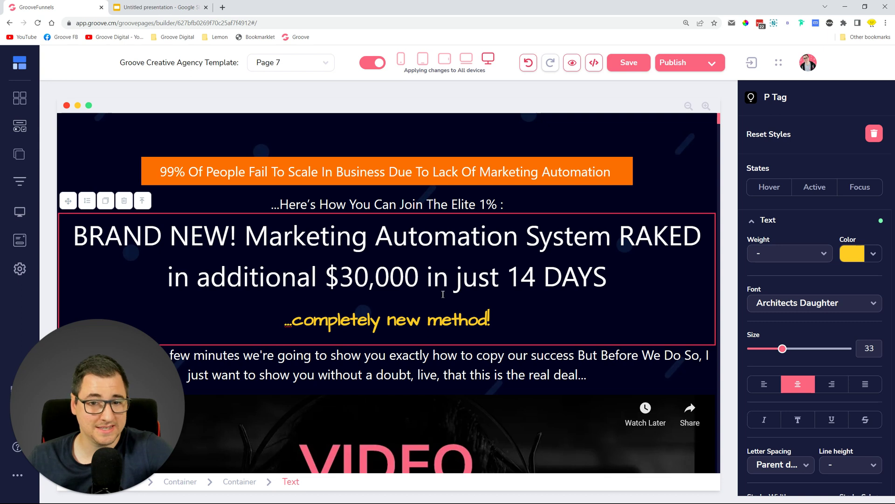
{"action": "left_click", "coordinate": [382, 320]}
{"action": "left_click_drag", "start_coordinate": [489, 320], "coordinate": [294, 321]}
{"action": "left_click", "coordinate": [392, 320]}
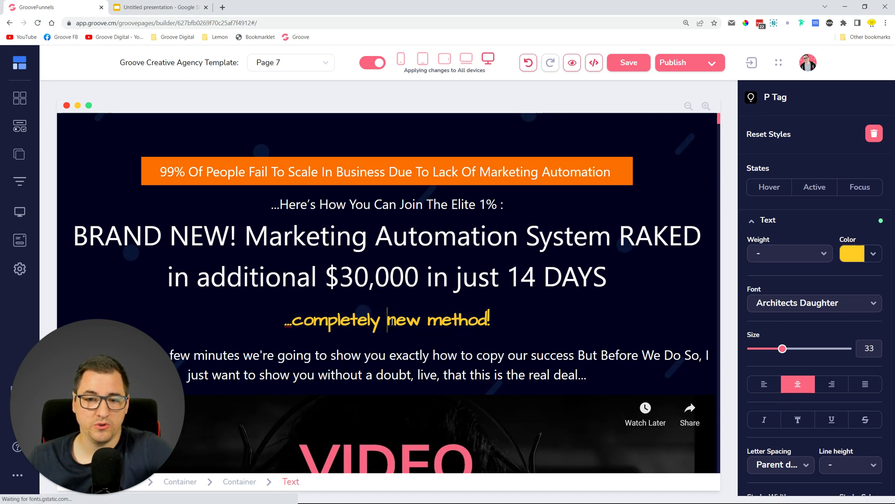
{"action": "scroll", "coordinate": [827, 356], "scroll_direction": "down", "scroll_amount": 5}
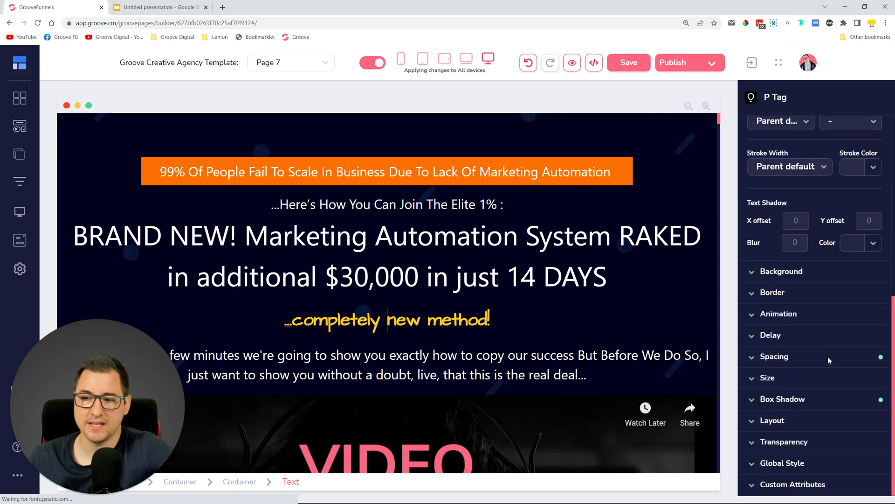
{"action": "left_click", "coordinate": [796, 357]}
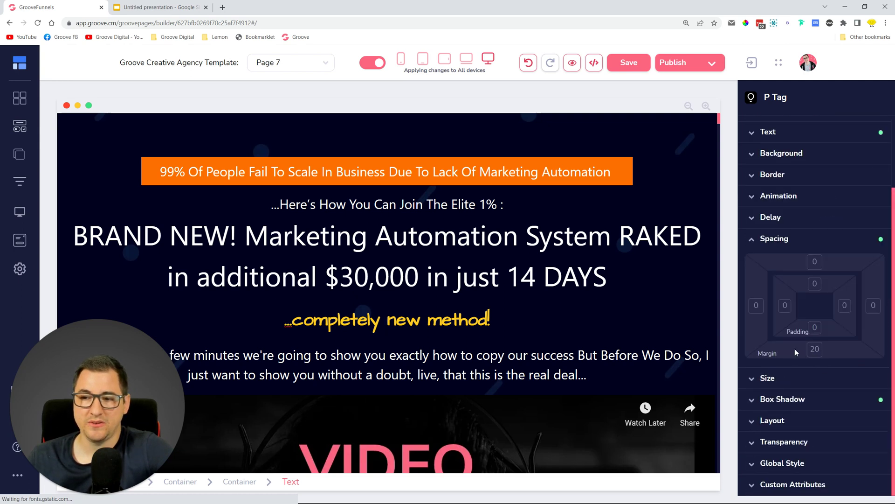
{"action": "left_click", "coordinate": [812, 352]}
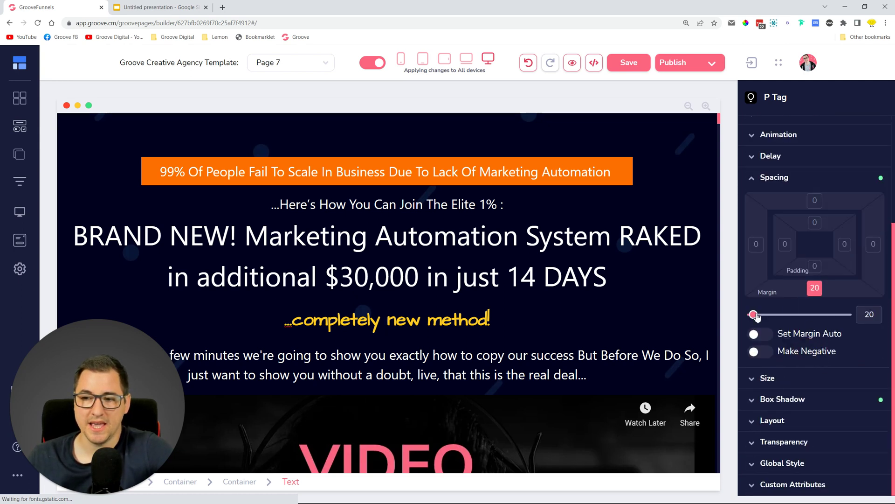
{"action": "left_click_drag", "start_coordinate": [754, 315], "coordinate": [746, 314]}
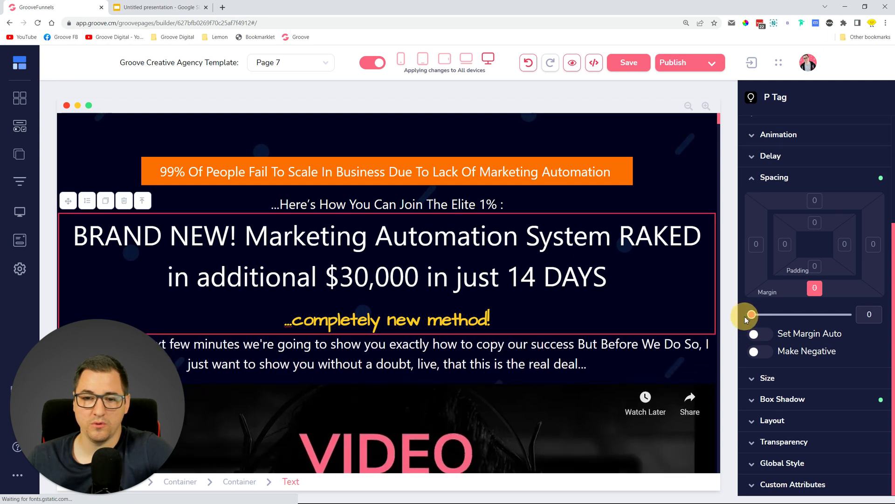
Step: Raise the white headline's bottom margin to 36, and reduce it to 0 to close the gap above the yellow line
{"action": "left_click", "coordinate": [434, 280]}
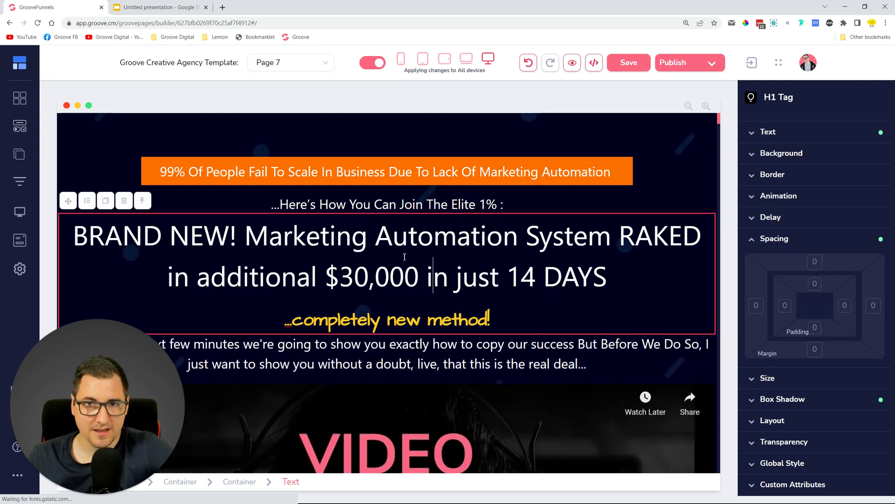
{"action": "left_click", "coordinate": [814, 349]}
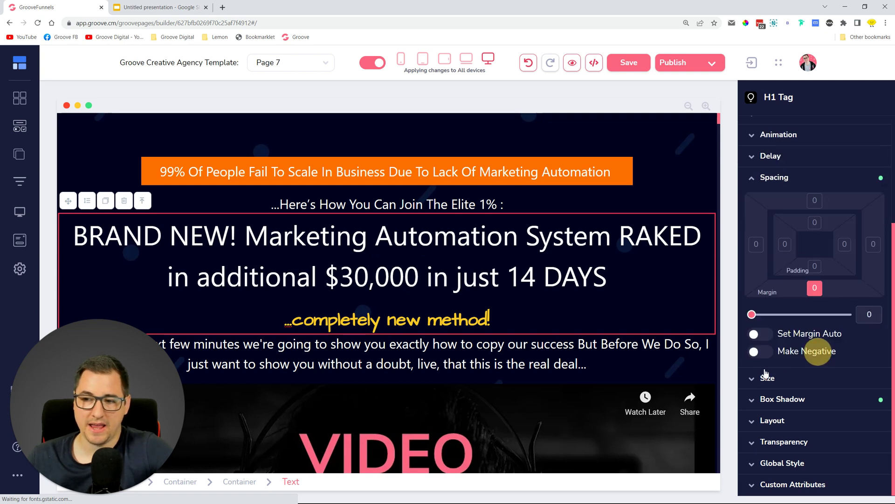
{"action": "mouse_move", "coordinate": [751, 314]}
{"action": "left_mouse_down"}
{"action": "mouse_move", "coordinate": [760, 319]}
{"action": "mouse_move", "coordinate": [736, 322]}
{"action": "mouse_move", "coordinate": [756, 321]}
{"action": "left_mouse_up"}
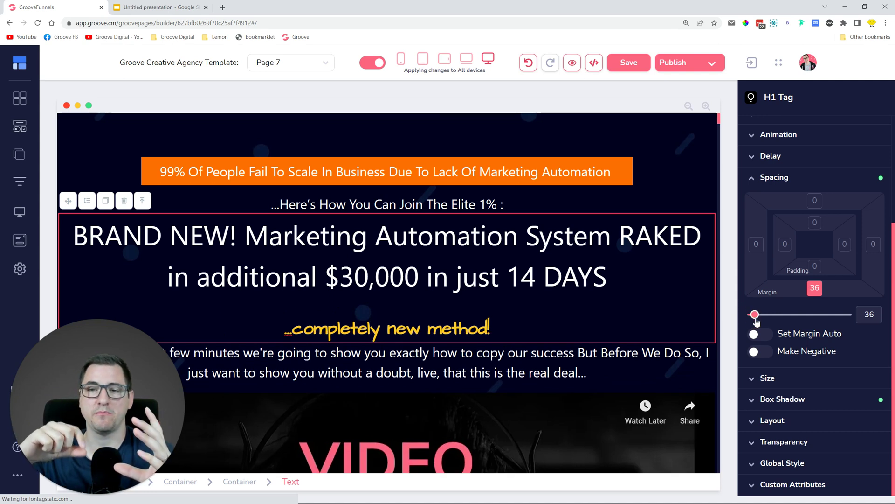
{"action": "left_click_drag", "start_coordinate": [755, 315], "coordinate": [730, 324]}
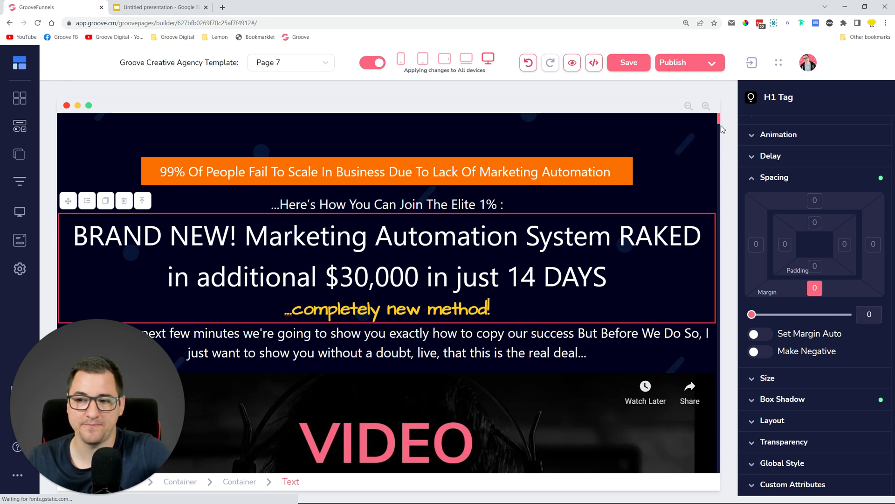
Step: Switch to the Google Slides presentation, review the two "Text break (SHIFT + ENTER)" slides, and return to GroovePages
{"action": "left_click", "coordinate": [159, 7]}
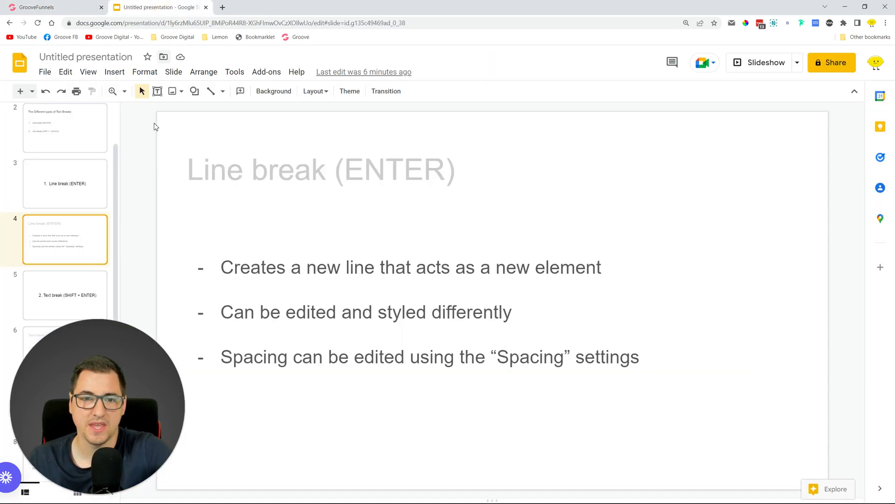
{"action": "left_click", "coordinate": [89, 292]}
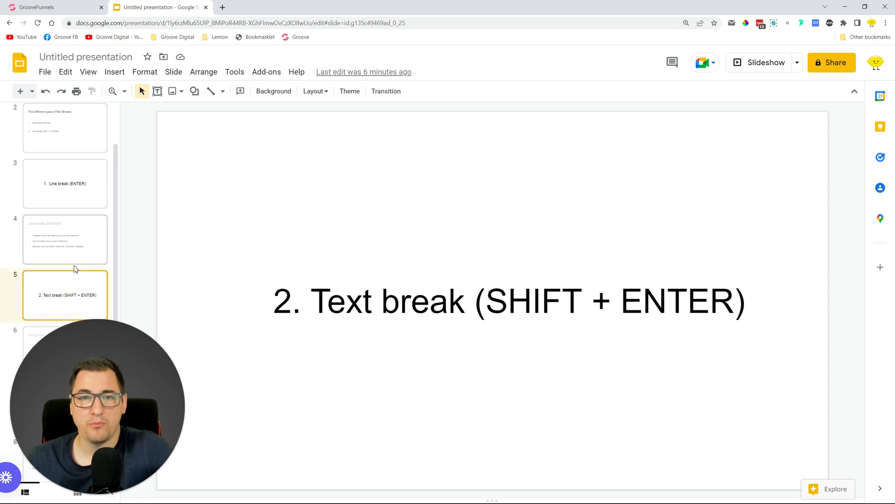
{"action": "scroll", "coordinate": [75, 268], "scroll_direction": "down", "scroll_amount": 3}
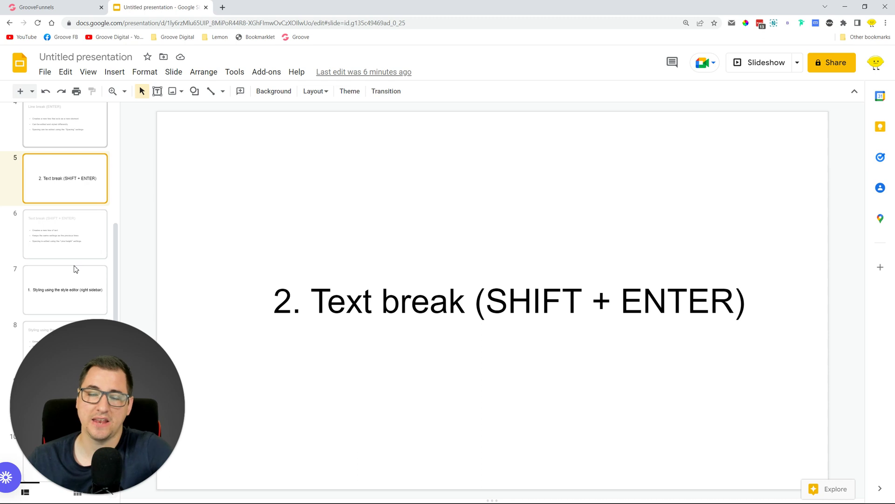
{"action": "left_click", "coordinate": [74, 229]}
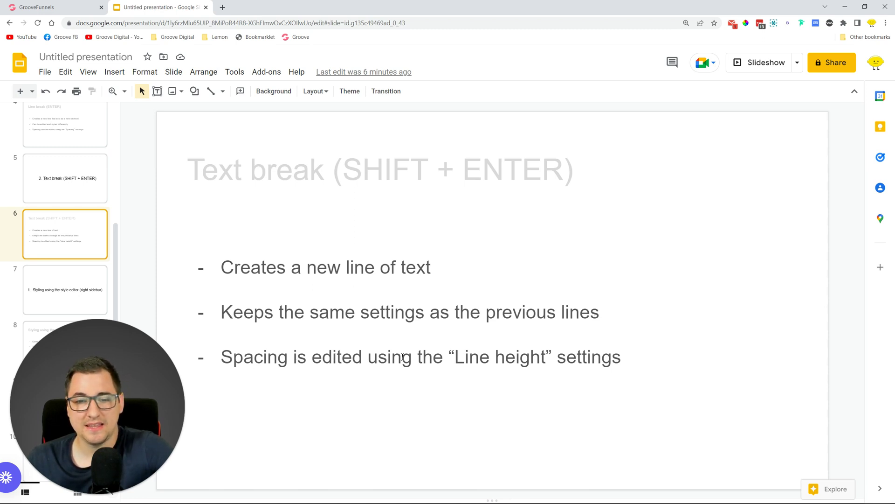
{"action": "left_click", "coordinate": [68, 6]}
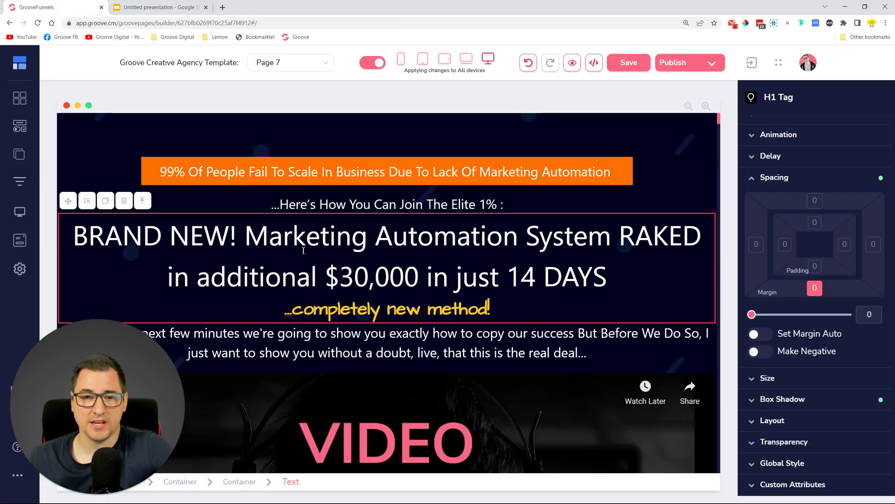
Step: Add a line break at the end of the paragraph above the video and enter "fdhadfjhdgsjdfjdfj" on the new line
{"action": "scroll", "coordinate": [359, 280], "scroll_direction": "down", "scroll_amount": 2}
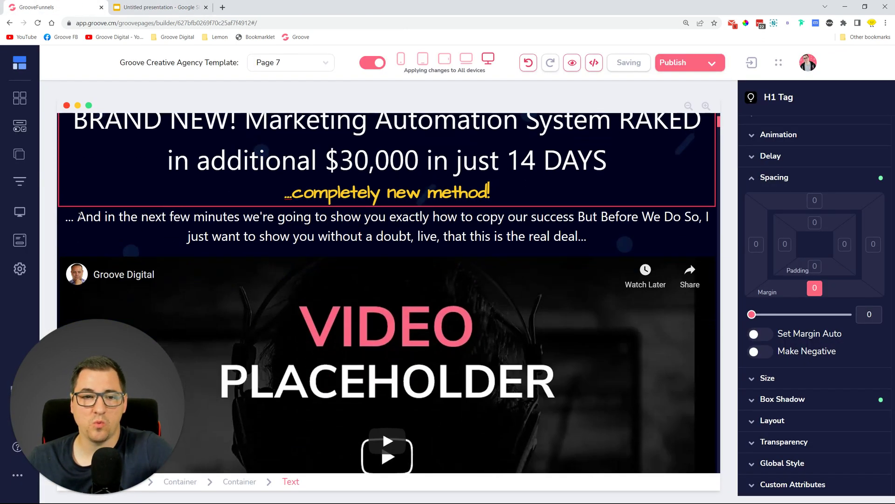
{"action": "left_click", "coordinate": [90, 218]}
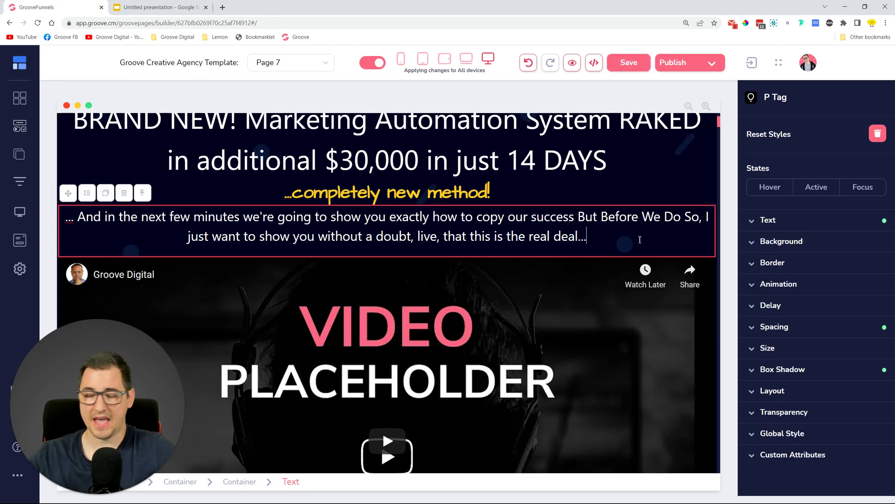
{"action": "key", "text": "Return"}
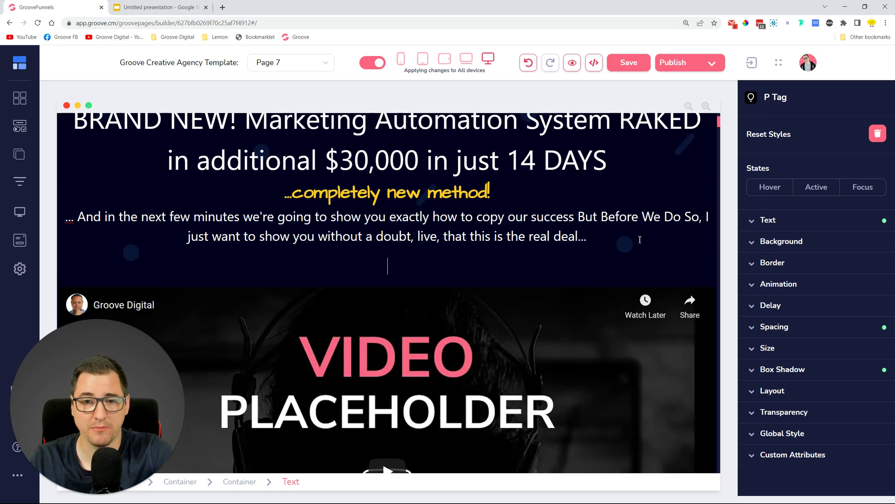
{"action": "type", "text": "fdhadfjhdgsjdfjdfj"}
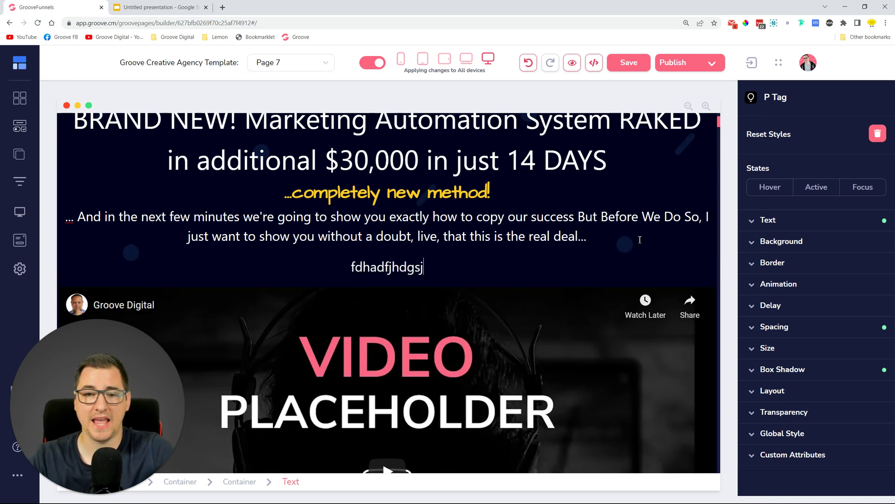
Step: Set the font size of the "fdhadfjhdgsjdfjdfj" line to 51 and of the paragraph above it to 26
{"action": "left_click", "coordinate": [822, 223]}
{"action": "left_click_drag", "start_coordinate": [778, 349], "coordinate": [799, 348]}
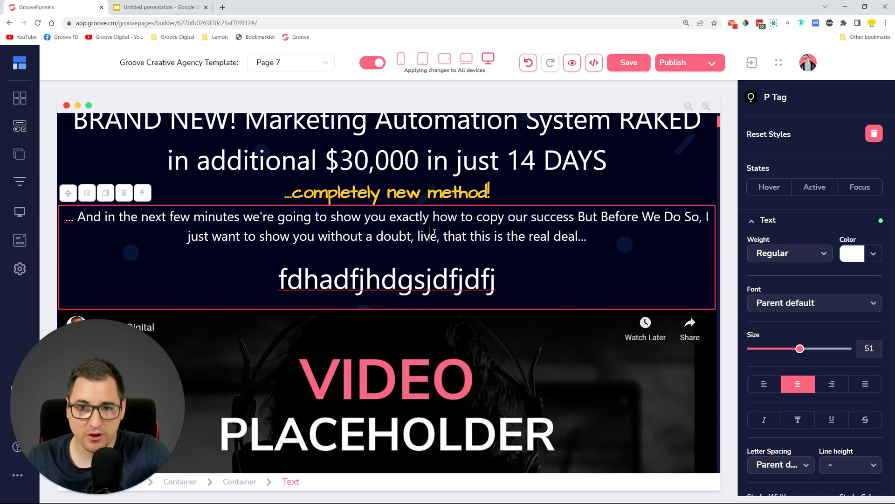
{"action": "left_click_drag", "start_coordinate": [800, 351], "coordinate": [778, 341]}
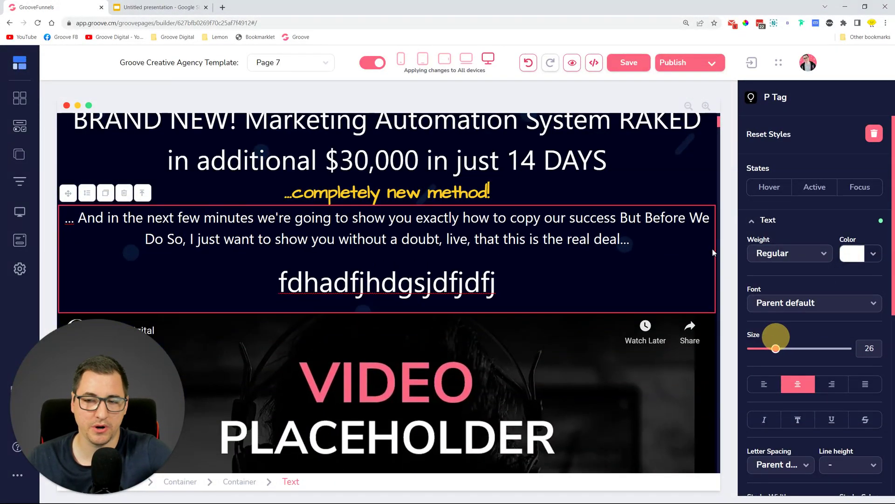
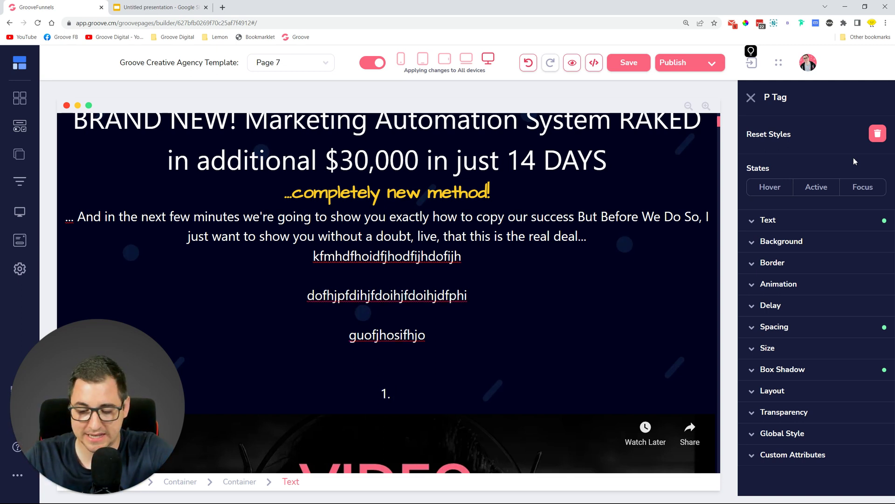
Step: Complete the numbered line as "1. Thing" and add "2. Thing" below it with a text break
{"action": "type", "text": "THing"}
{"action": "key", "text": "BackSpace"}
{"action": "key", "text": "BackSpace"}
{"action": "key", "text": "BackSpace"}
{"action": "key", "text": "BackSpace"}
{"action": "type", "text": "hing"}
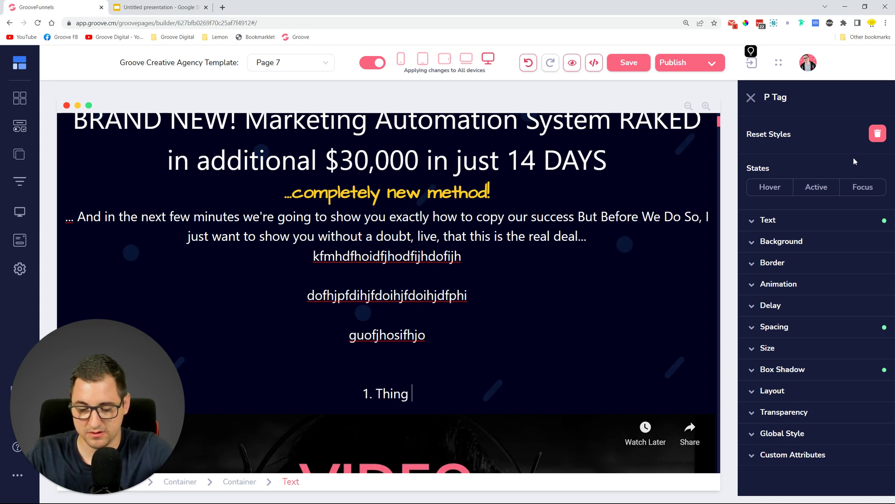
{"action": "key", "text": "Return"}
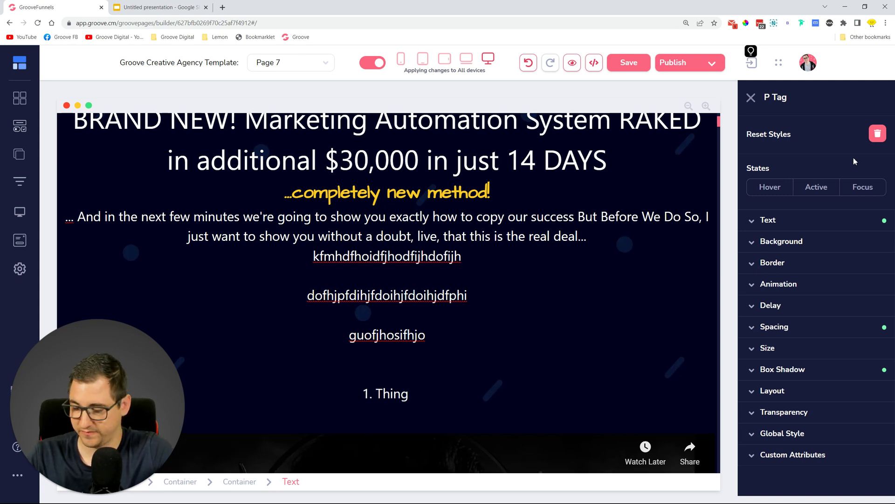
{"action": "type", "text": "2. Thing"}
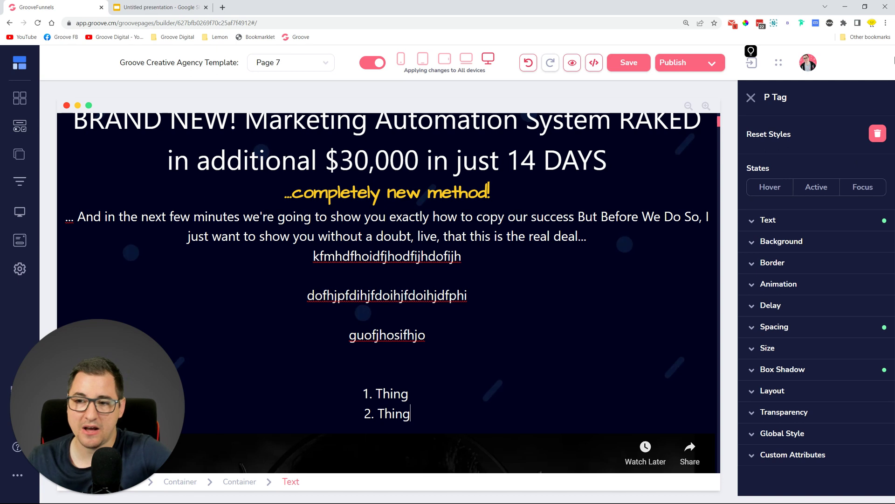
Step: Color the whole paragraph with its text-break lines green, using the last used colors
{"action": "left_click", "coordinate": [802, 220]}
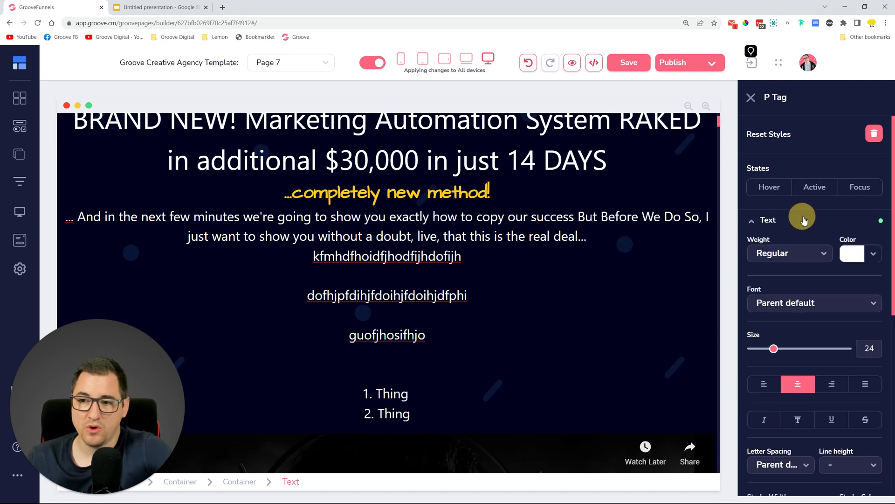
{"action": "left_click", "coordinate": [873, 254]}
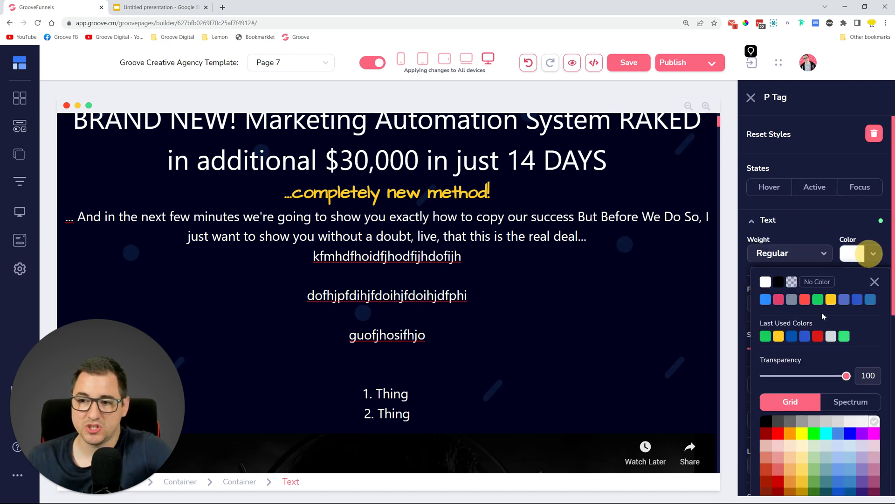
{"action": "left_click", "coordinate": [765, 339]}
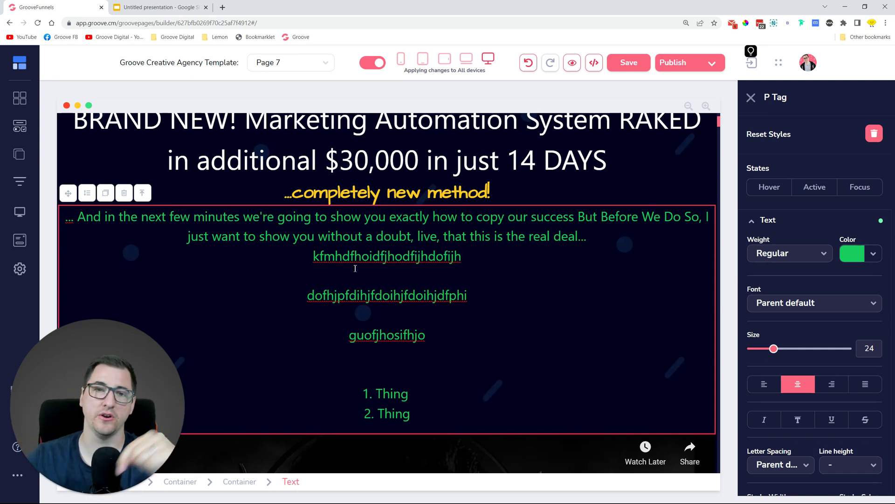
Step: Switch to the "Text break (SHIFT + ENTER)" slide, highlight its points on new lines and keeping the same settings, and return to GroovePages
{"action": "left_click", "coordinate": [149, 8]}
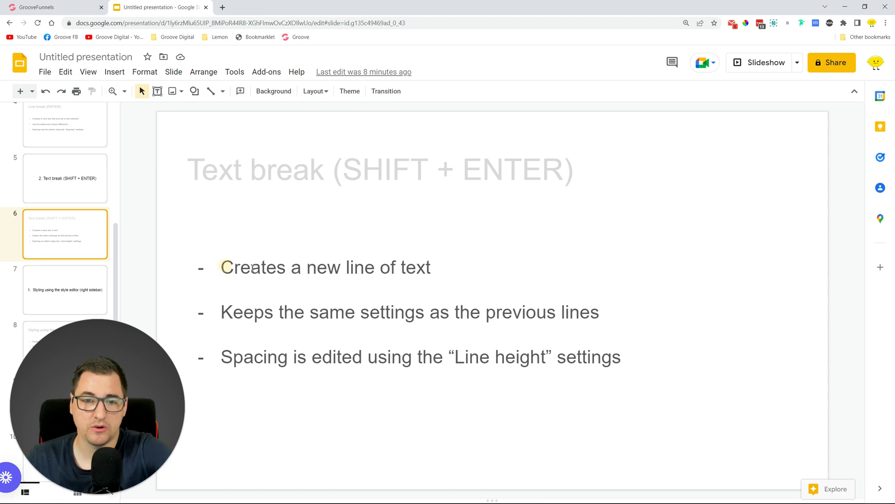
{"action": "left_click_drag", "start_coordinate": [223, 267], "coordinate": [436, 266]}
{"action": "left_click_drag", "start_coordinate": [244, 312], "coordinate": [636, 313]}
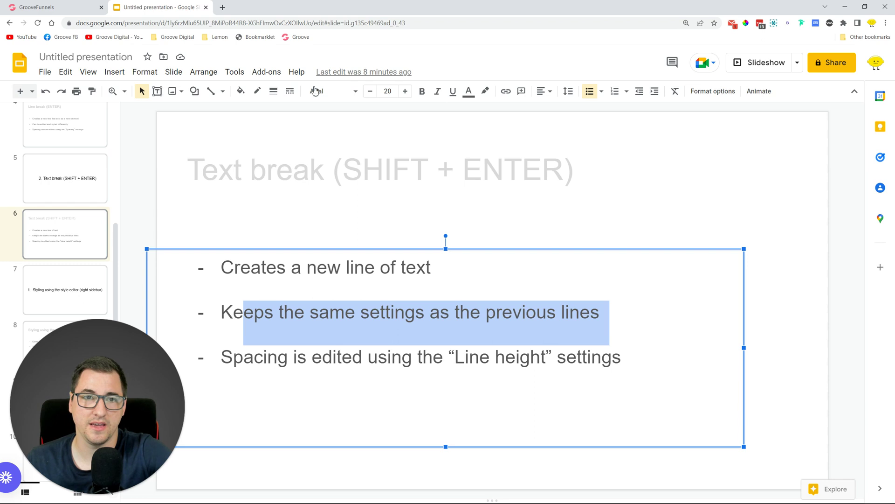
{"action": "left_click", "coordinate": [38, 6]}
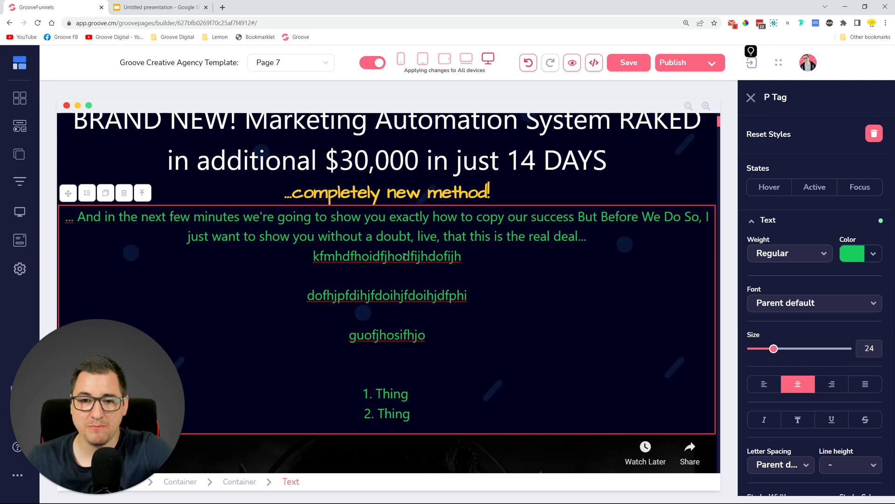
Step: Set the bottom margin of the green paragraph with the text-break lines to 0
{"action": "left_click_drag", "start_coordinate": [425, 412], "coordinate": [67, 214]}
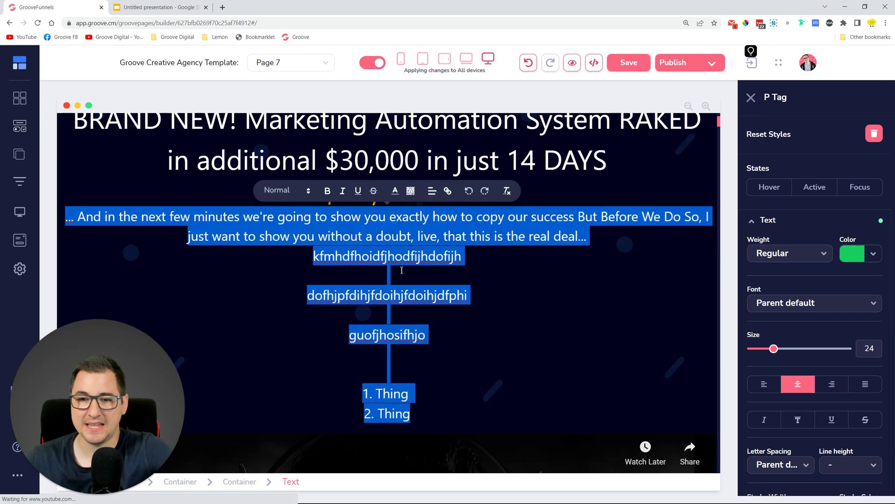
{"action": "scroll", "coordinate": [851, 265], "scroll_direction": "down", "scroll_amount": 5}
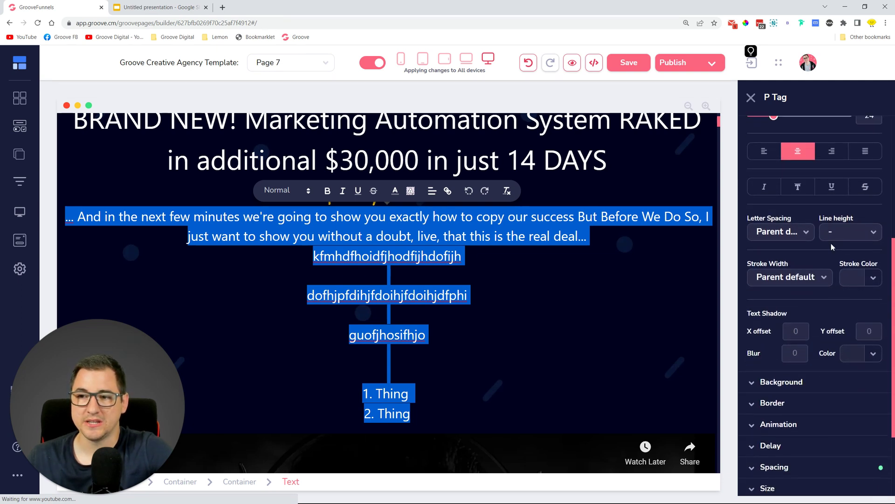
{"action": "left_click", "coordinate": [490, 312]}
{"action": "left_click_drag", "start_coordinate": [426, 335], "coordinate": [305, 295]}
{"action": "scroll", "coordinate": [832, 334], "scroll_direction": "down", "scroll_amount": 3}
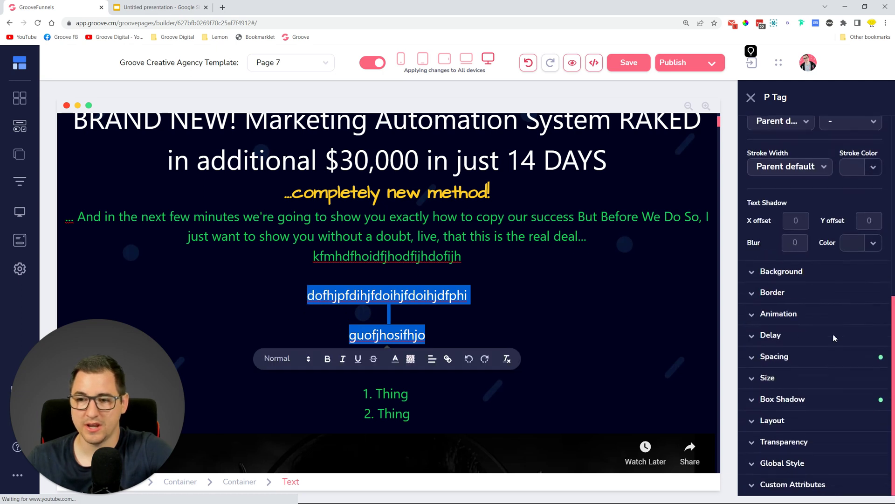
{"action": "left_click", "coordinate": [812, 357]}
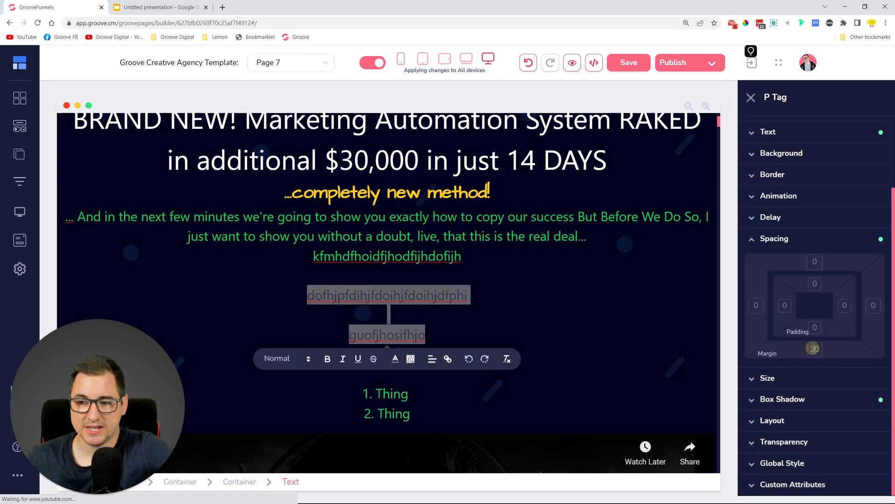
{"action": "left_click", "coordinate": [815, 349]}
{"action": "mouse_move", "coordinate": [753, 317]}
{"action": "left_mouse_down"}
{"action": "mouse_move", "coordinate": [765, 314]}
{"action": "mouse_move", "coordinate": [755, 319]}
{"action": "left_mouse_up"}
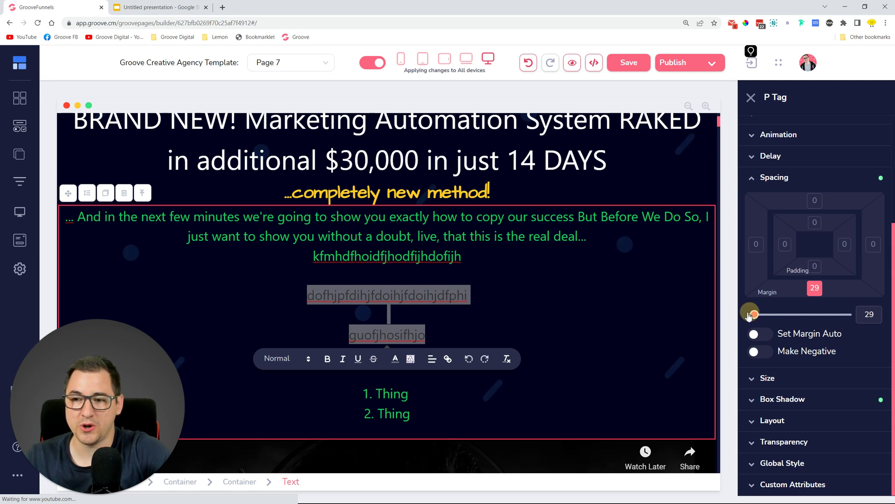
{"action": "left_click_drag", "start_coordinate": [754, 314], "coordinate": [723, 309]}
{"action": "left_click", "coordinate": [500, 298]}
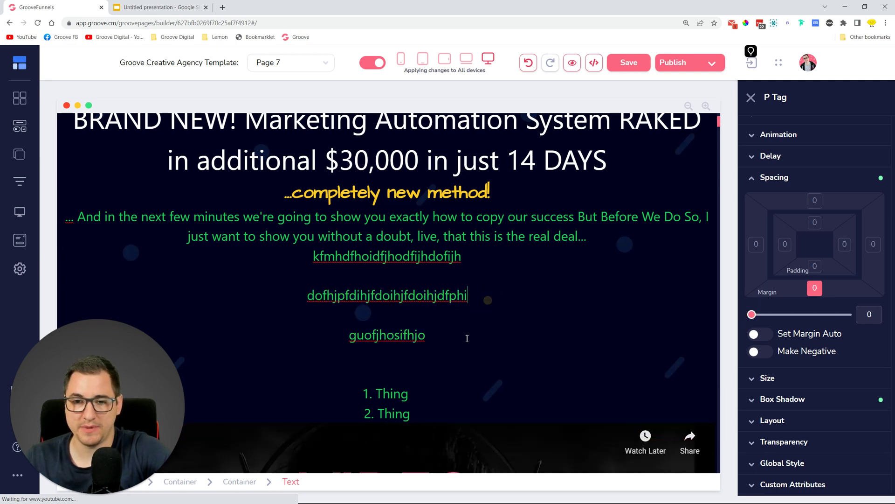
Step: Set the line height to None for the paragraph containing the two numbered "Thing" lines
{"action": "left_click_drag", "start_coordinate": [424, 417], "coordinate": [362, 393]}
{"action": "scroll", "coordinate": [834, 232], "scroll_direction": "up", "scroll_amount": 4}
{"action": "left_click", "coordinate": [834, 223]}
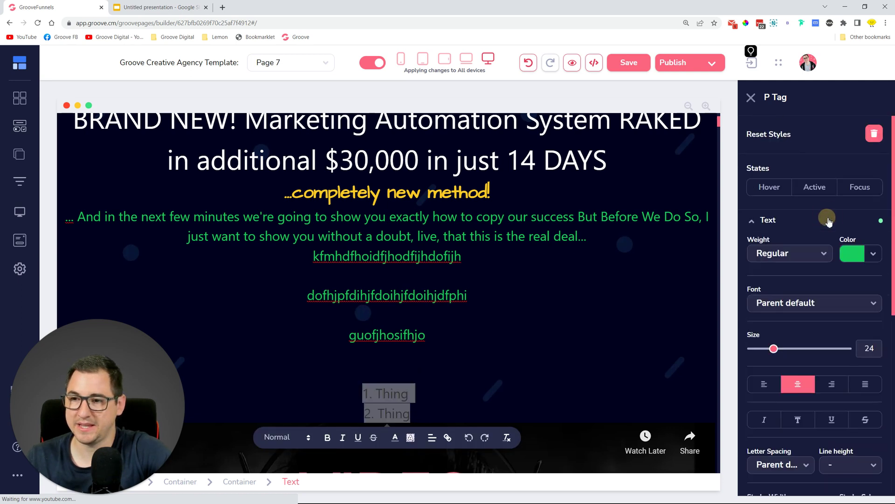
{"action": "scroll", "coordinate": [861, 371], "scroll_direction": "down", "scroll_amount": 3}
{"action": "left_click", "coordinate": [856, 353]}
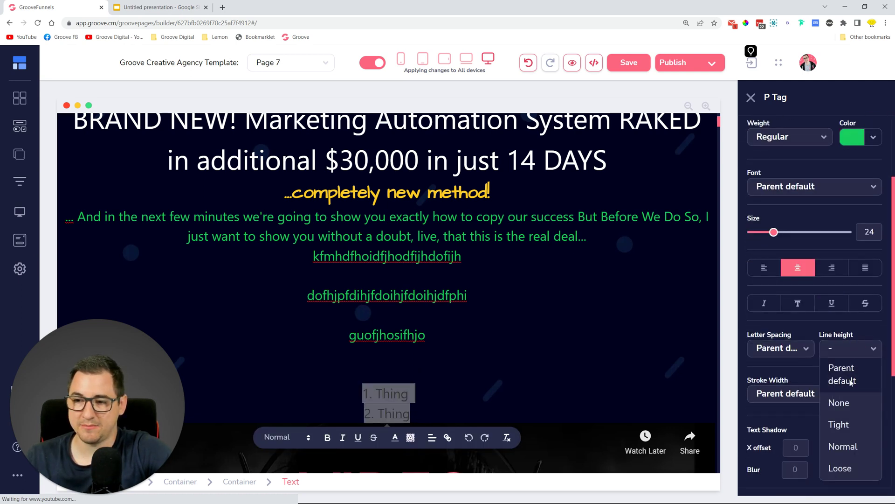
{"action": "left_click", "coordinate": [853, 407]}
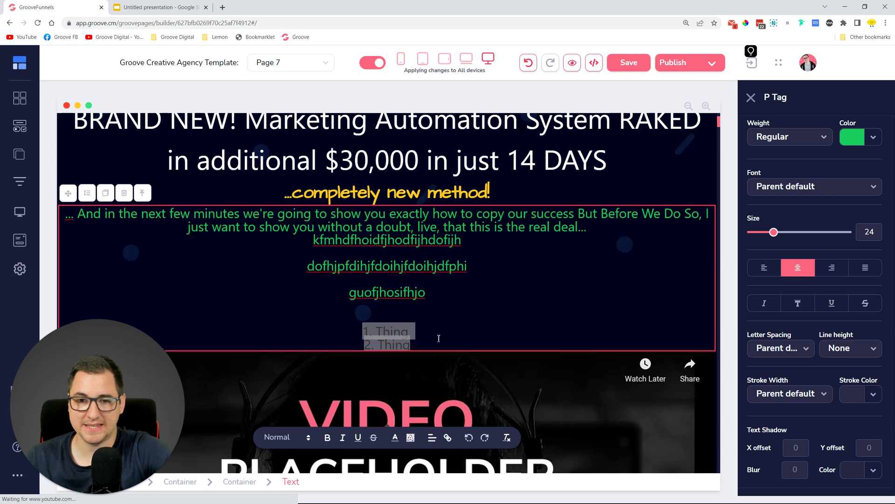
{"action": "left_click", "coordinate": [428, 328]}
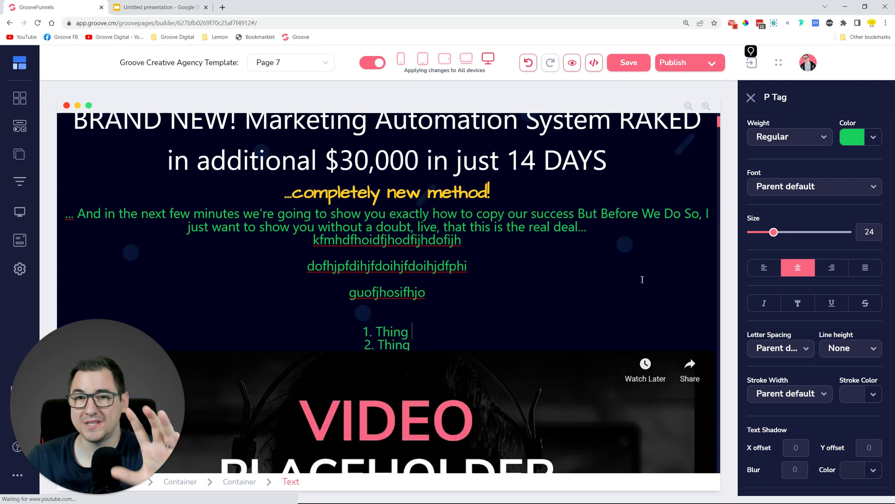
Step: Set the green paragraph's line height to Loose and review the spacing of its lines
{"action": "left_click", "coordinate": [872, 348]}
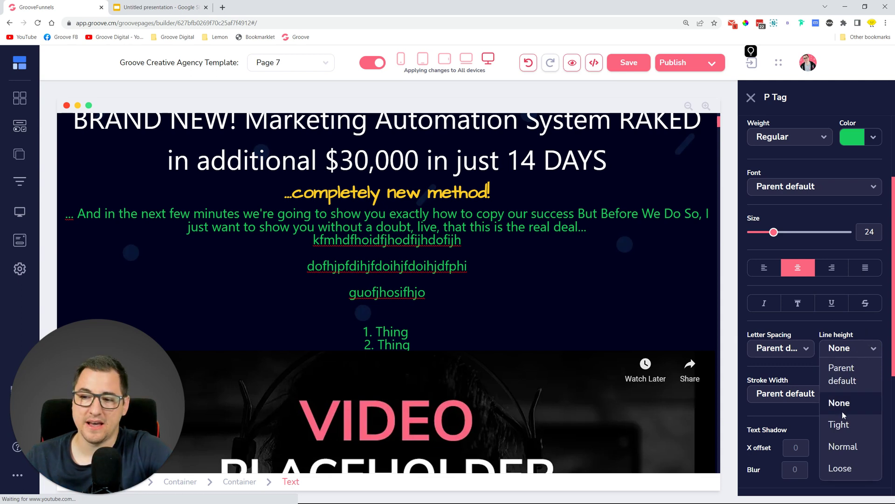
{"action": "left_click", "coordinate": [842, 405]}
{"action": "left_click", "coordinate": [858, 350]}
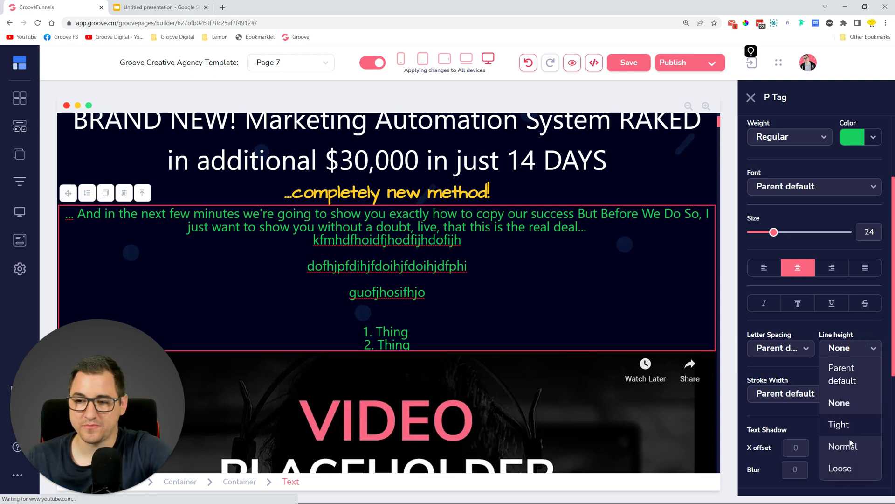
{"action": "left_click", "coordinate": [852, 468]}
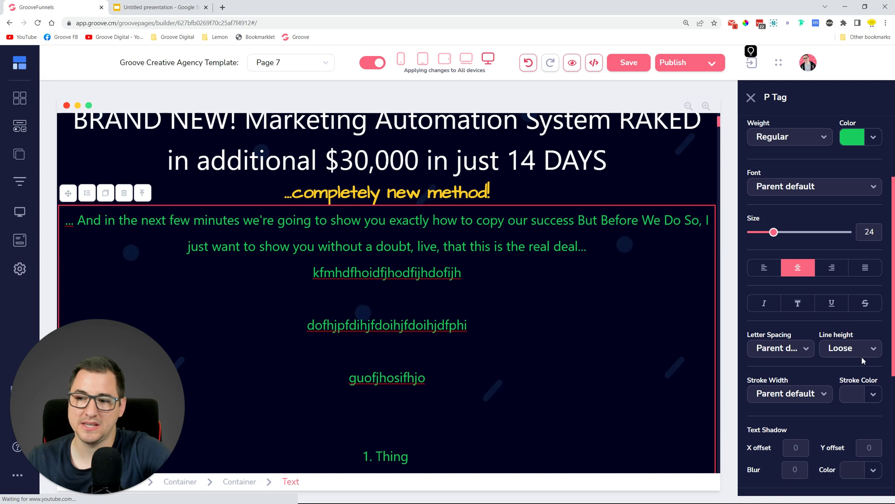
{"action": "scroll", "coordinate": [763, 314], "scroll_direction": "down", "scroll_amount": 6}
{"action": "scroll", "coordinate": [763, 314], "scroll_direction": "up", "scroll_amount": 7}
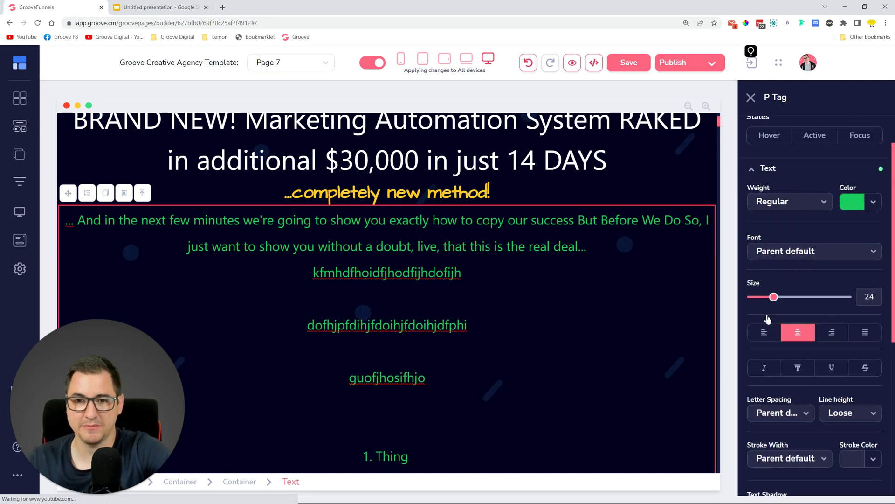
{"action": "scroll", "coordinate": [415, 307], "scroll_direction": "up", "scroll_amount": 3}
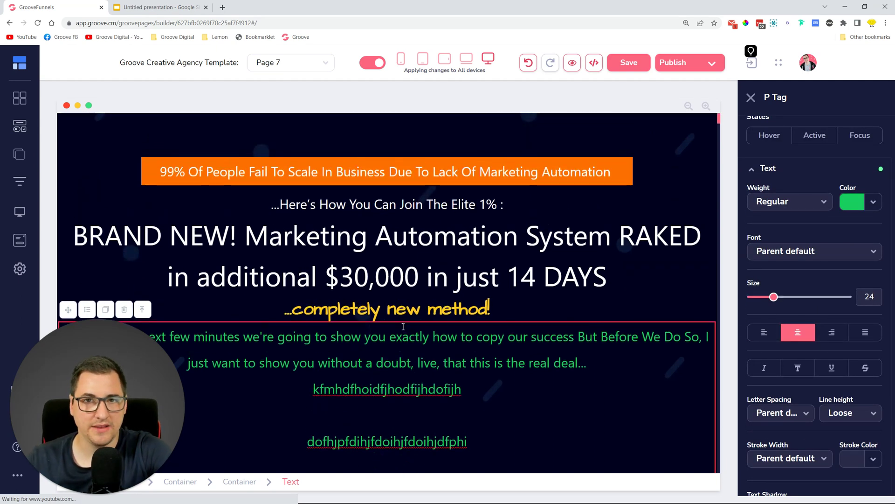
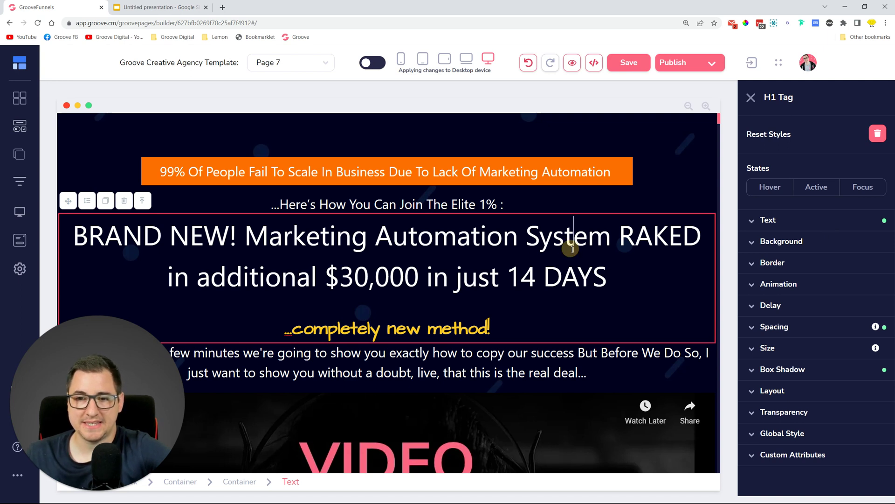
Step: Color the "BRAND NEW! Marketing Automation System" headline green for the desktop device, using the last used colors
{"action": "left_click", "coordinate": [507, 263]}
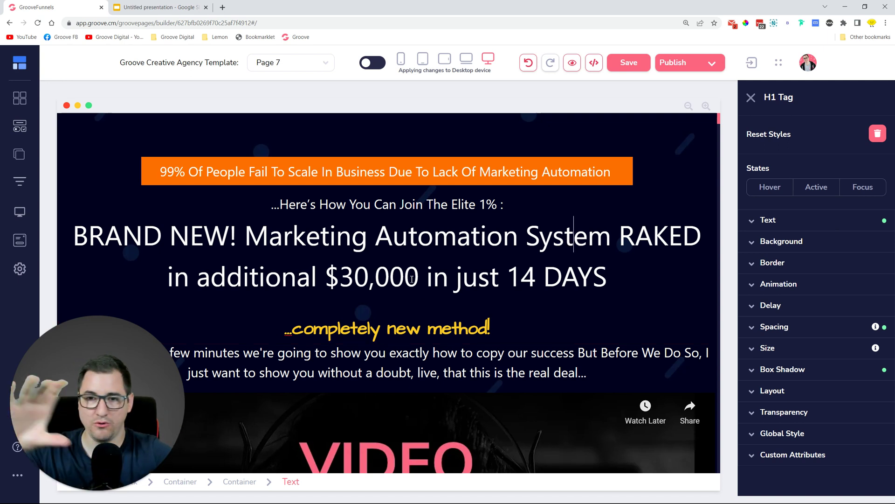
{"action": "left_click", "coordinate": [820, 221]}
{"action": "left_click", "coordinate": [874, 253]}
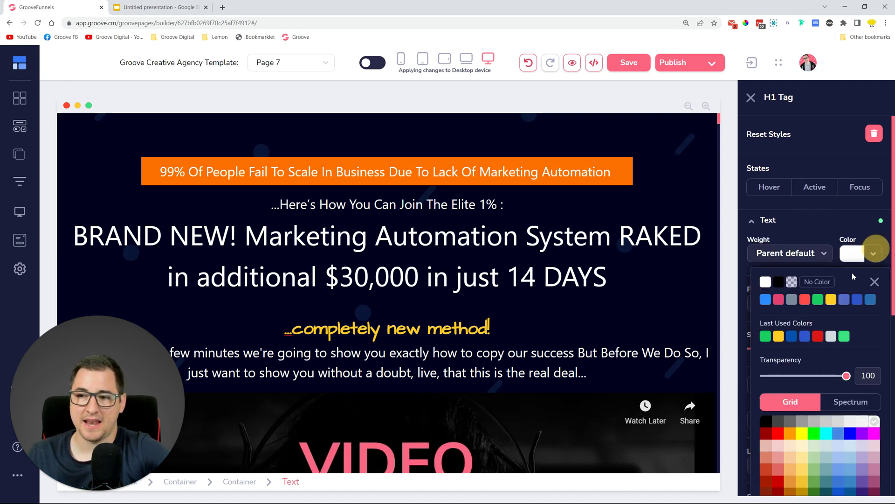
{"action": "left_click", "coordinate": [765, 336]}
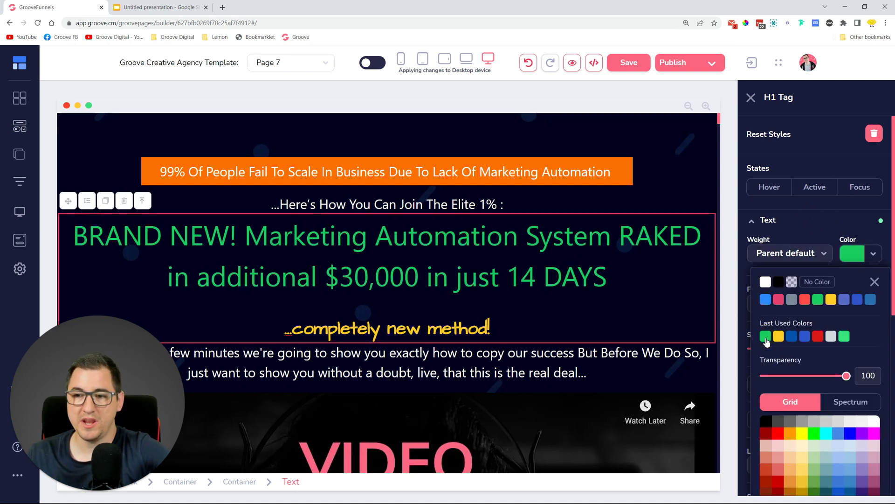
Step: Check the headline's color in the laptop, horizontal tablet, vertical tablet and phone views, and return to the desktop view
{"action": "left_click", "coordinate": [466, 59]}
{"action": "left_click", "coordinate": [445, 59]}
{"action": "left_click", "coordinate": [423, 60]}
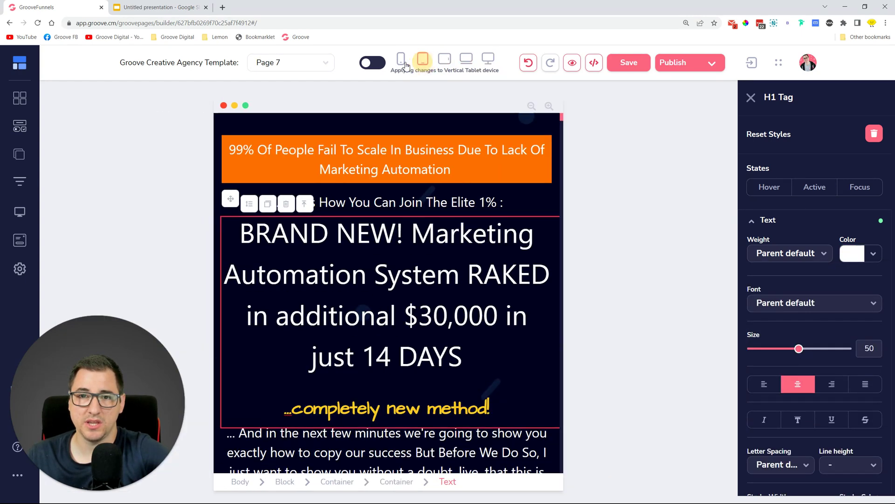
{"action": "left_click", "coordinate": [401, 60]}
{"action": "left_click", "coordinate": [487, 59]}
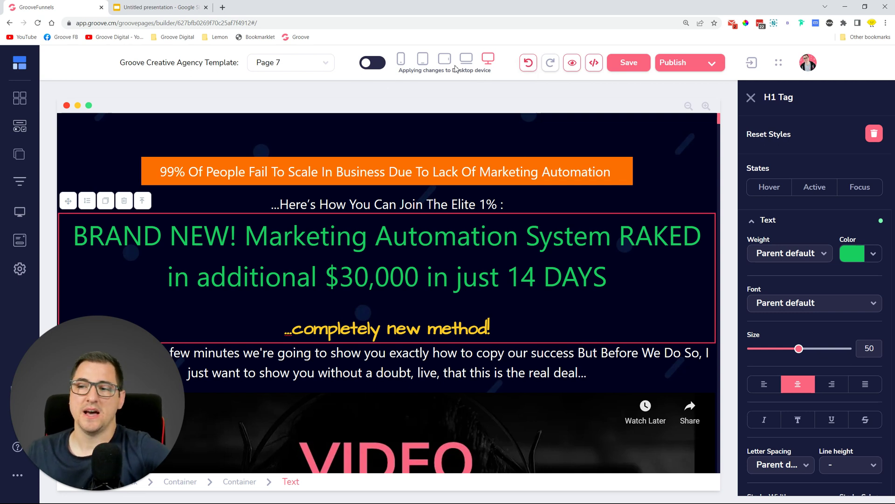
Step: Switch to Google Slides, highlight the point "Styling is applied to the whole element", and return to GroovePages
{"action": "left_click", "coordinate": [159, 7]}
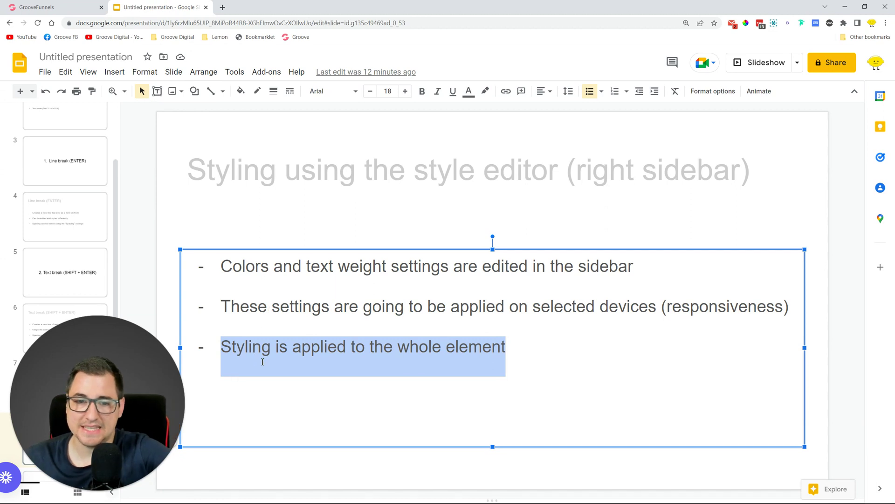
{"action": "left_click", "coordinate": [91, 6]}
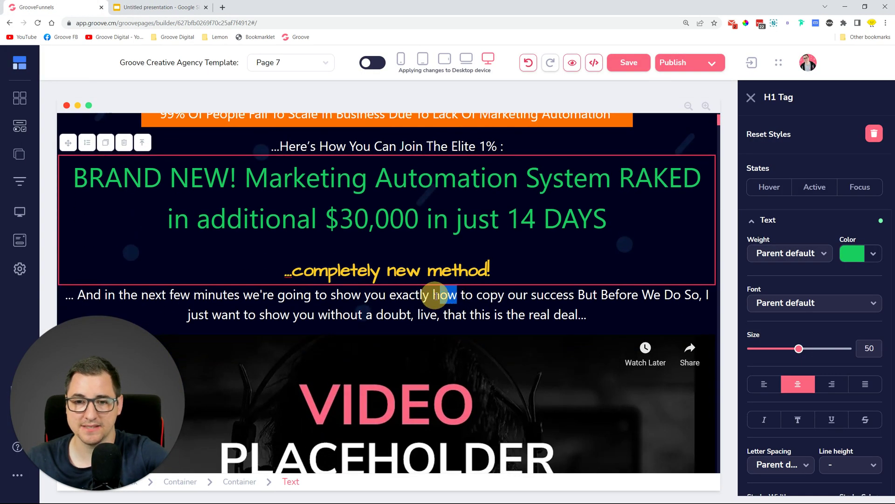
Step: Select "how to copy our success" in the paragraph below the headline and apply red from the last used colors in the style editor
{"action": "left_click", "coordinate": [435, 295]}
{"action": "left_click_drag", "start_coordinate": [435, 295], "coordinate": [495, 299]}
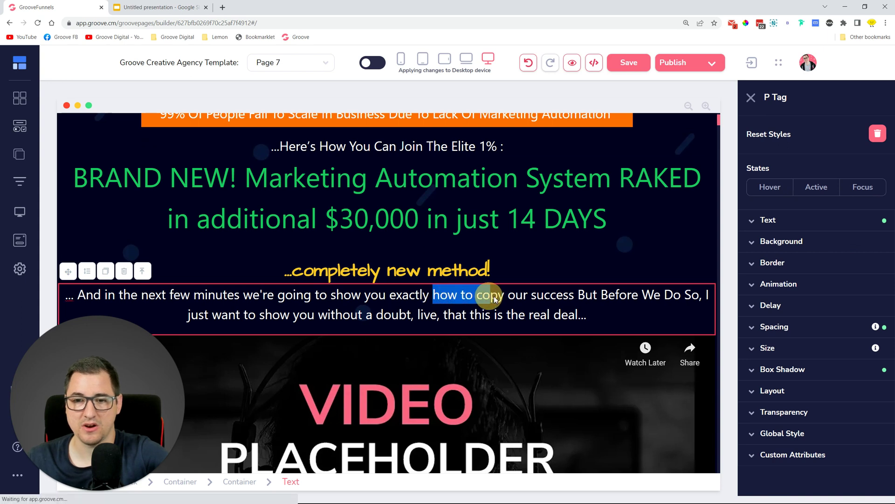
{"action": "left_click_drag", "start_coordinate": [573, 297], "coordinate": [574, 296]}
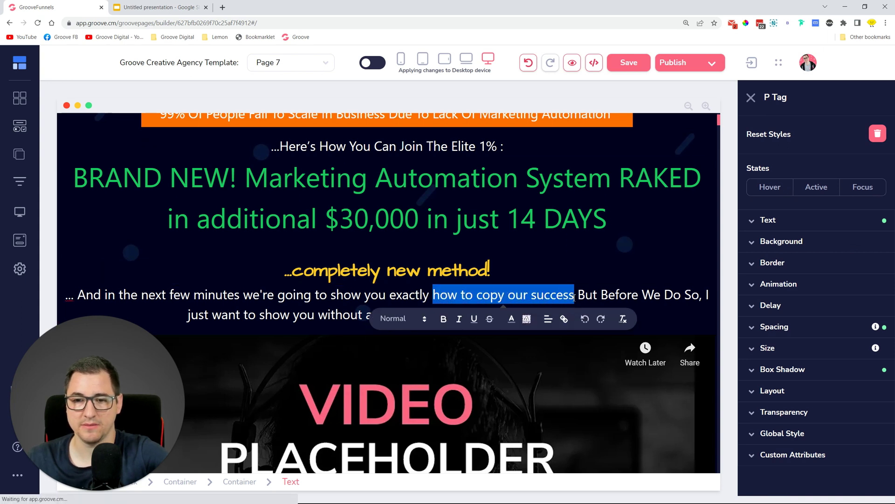
{"action": "left_click", "coordinate": [814, 219]}
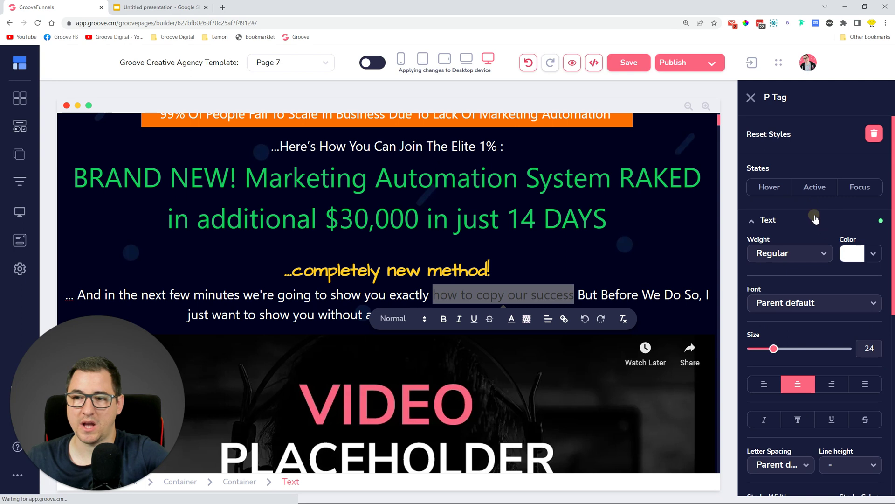
{"action": "left_click", "coordinate": [870, 254]}
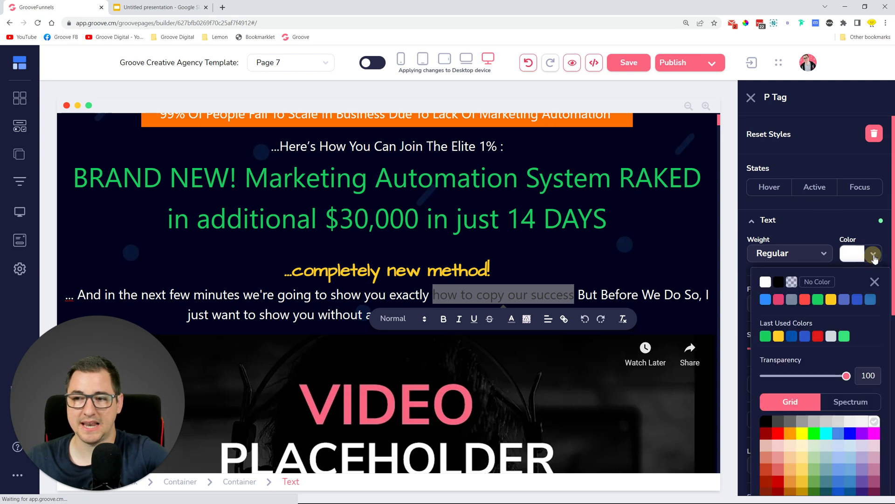
{"action": "left_click", "coordinate": [820, 341]}
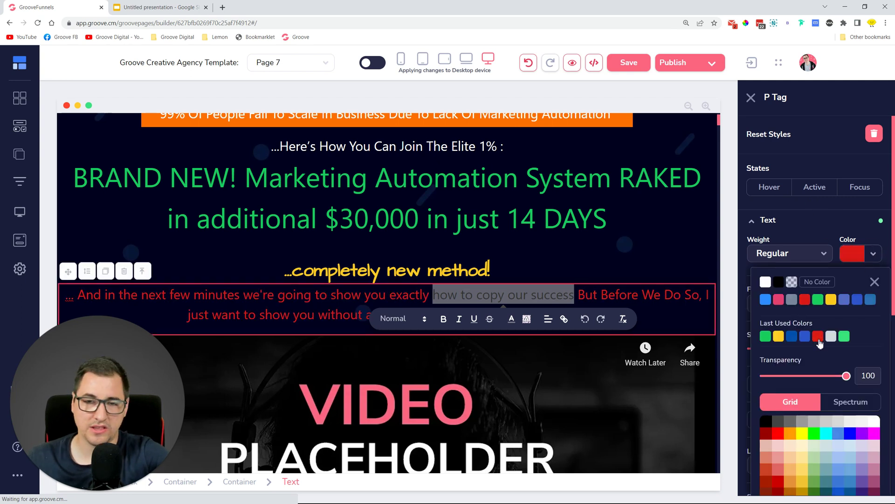
{"action": "key", "text": "Up"}
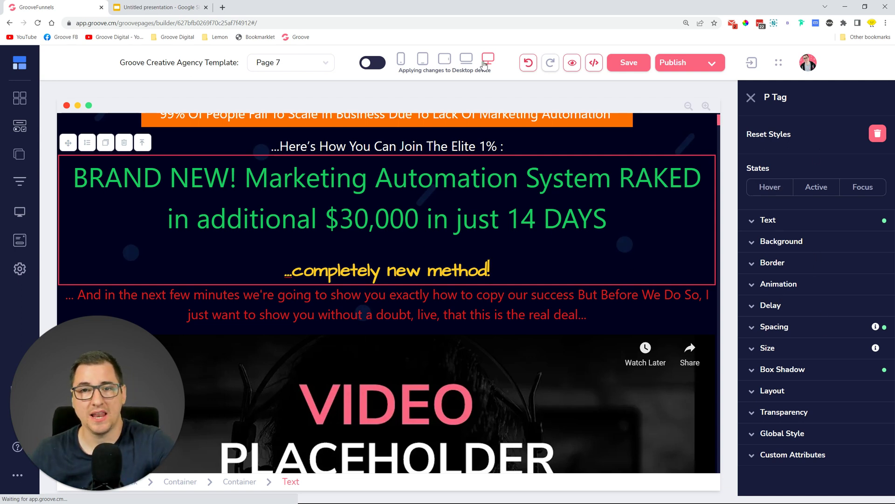
Step: Compare the headline and paragraph colors in the laptop view with those in the desktop view
{"action": "left_click", "coordinate": [468, 59]}
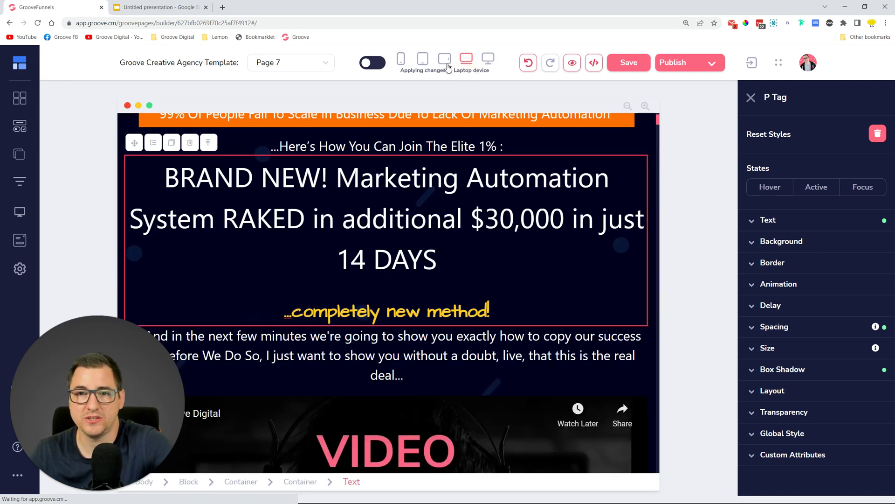
{"action": "left_click", "coordinate": [488, 60]}
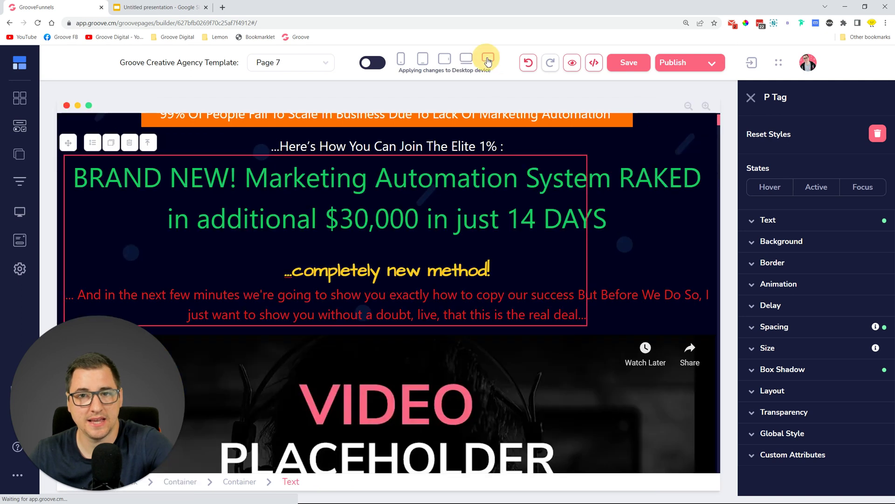
{"action": "left_click", "coordinate": [532, 303]}
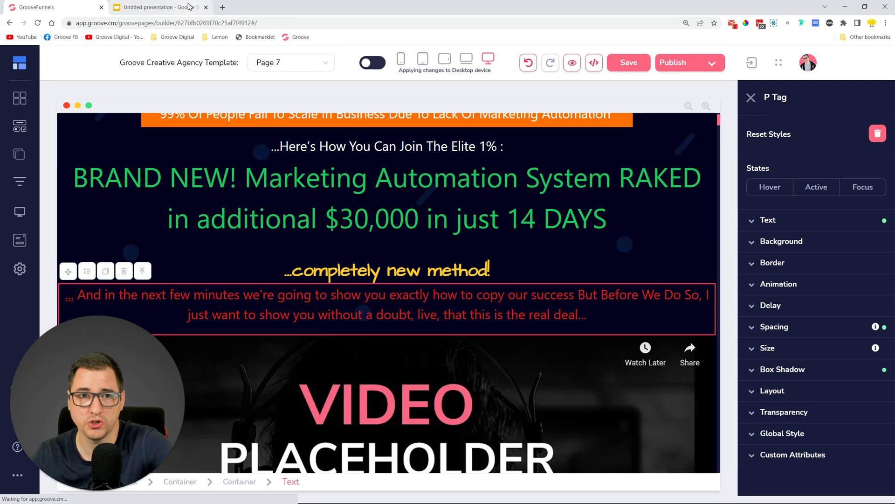
Step: Switch to Google Slides and show the "Styling using the Text editor (text toolbar)" slide and the slide with its points
{"action": "left_click", "coordinate": [159, 7]}
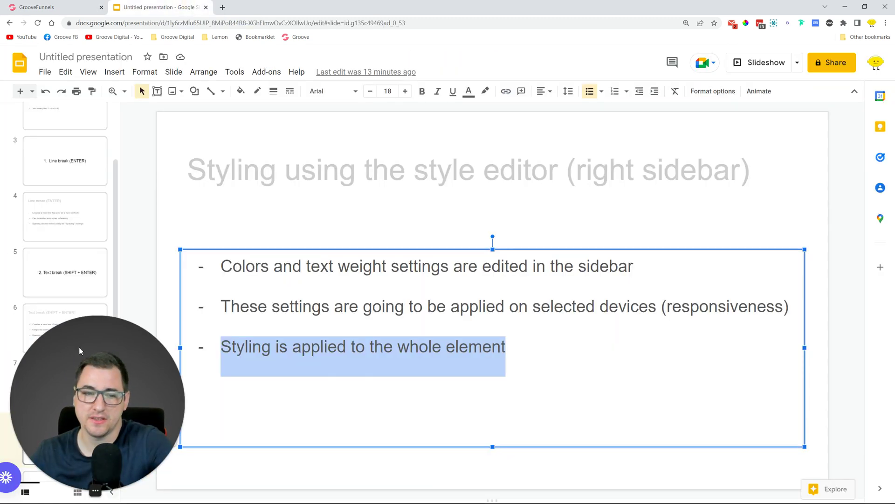
{"action": "scroll", "coordinate": [72, 354], "scroll_direction": "down", "scroll_amount": 2}
{"action": "left_click", "coordinate": [66, 411]}
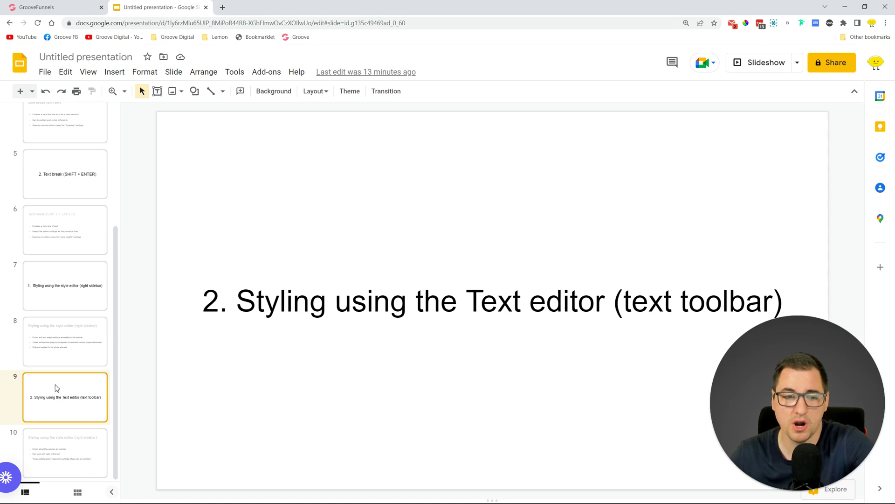
{"action": "left_click", "coordinate": [77, 451]}
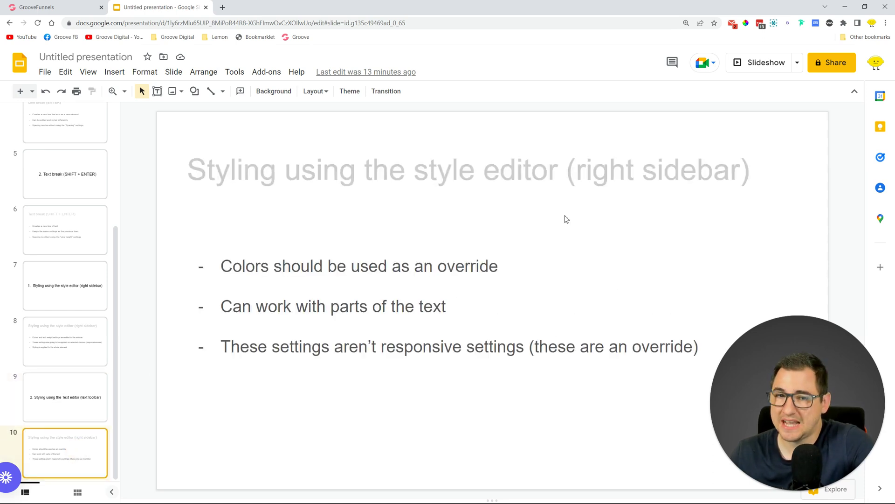
Step: Highlight the point "Colors should be used as an override" on the slide and switch back to GroovePages
{"action": "left_click_drag", "start_coordinate": [230, 271], "coordinate": [501, 266]}
{"action": "left_click", "coordinate": [74, 7]}
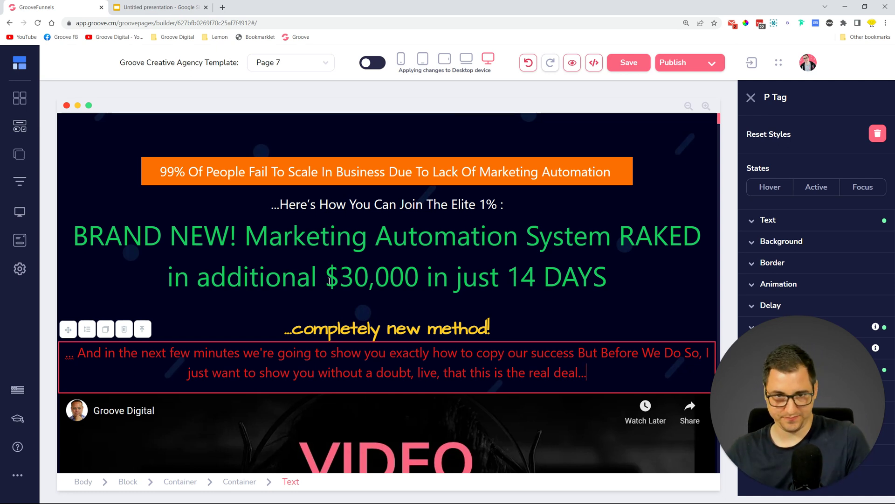
Step: Override the text color of "$30,000 in just 14 DAYS" in the headline with red #dc1818 using the text toolbar
{"action": "left_click_drag", "start_coordinate": [329, 280], "coordinate": [607, 283]}
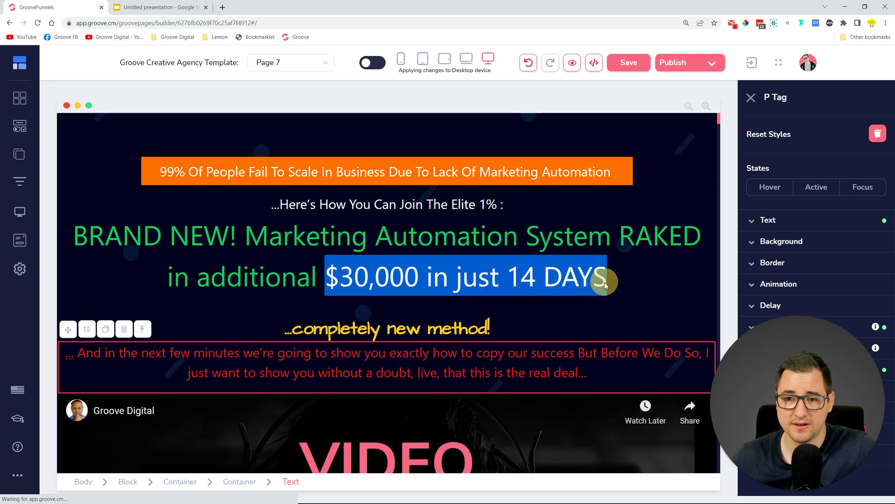
{"action": "left_click_drag", "start_coordinate": [339, 277], "coordinate": [605, 278]}
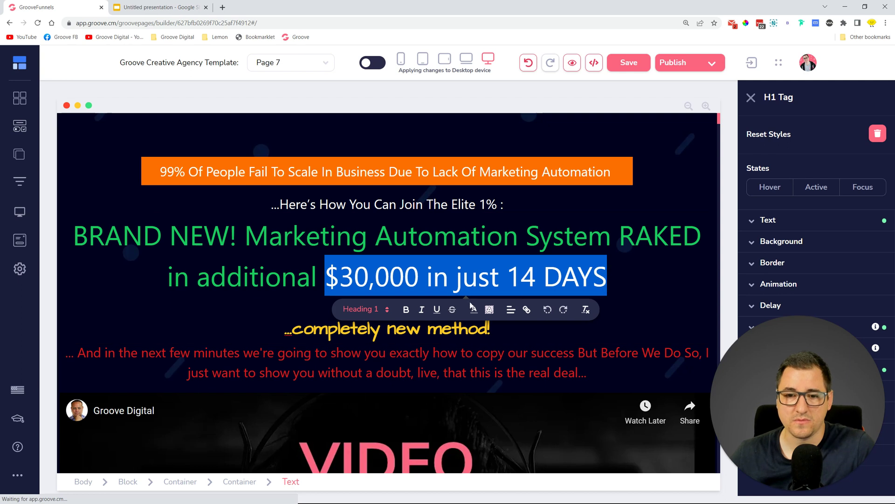
{"action": "left_click", "coordinate": [803, 222]}
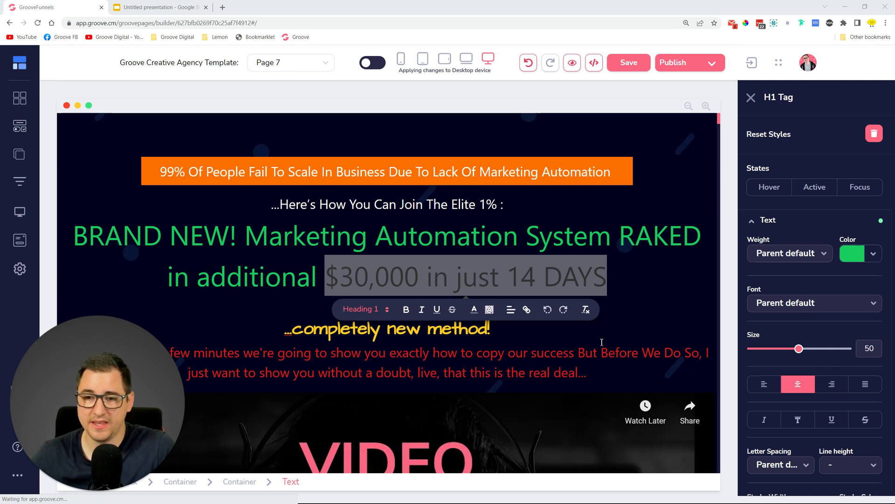
{"action": "left_click", "coordinate": [476, 310]}
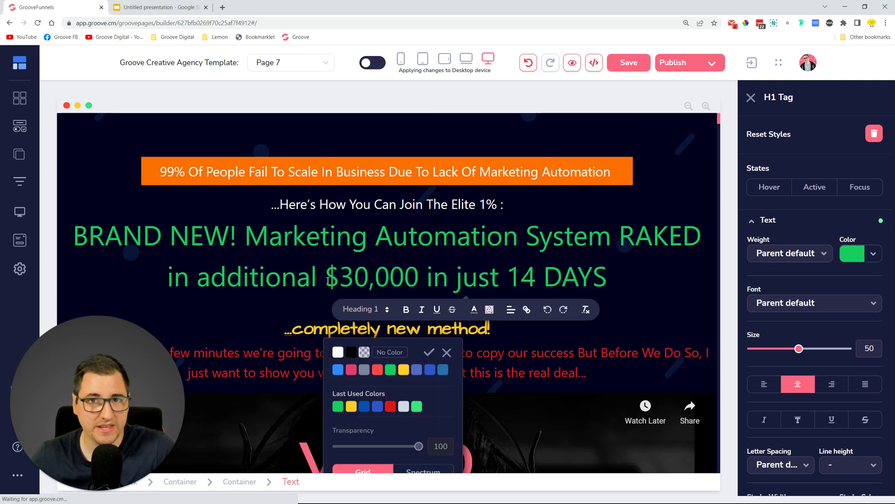
{"action": "scroll", "coordinate": [447, 281], "scroll_direction": "down", "scroll_amount": 1}
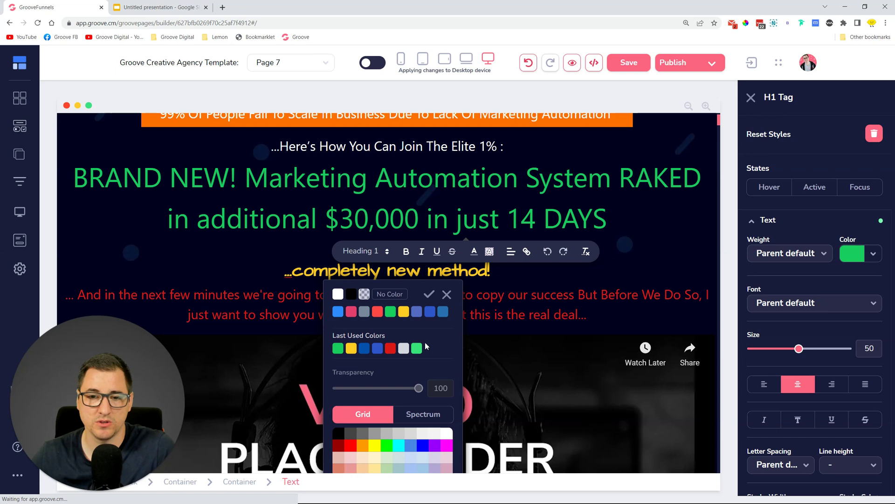
{"action": "mouse_move", "coordinate": [405, 321]}
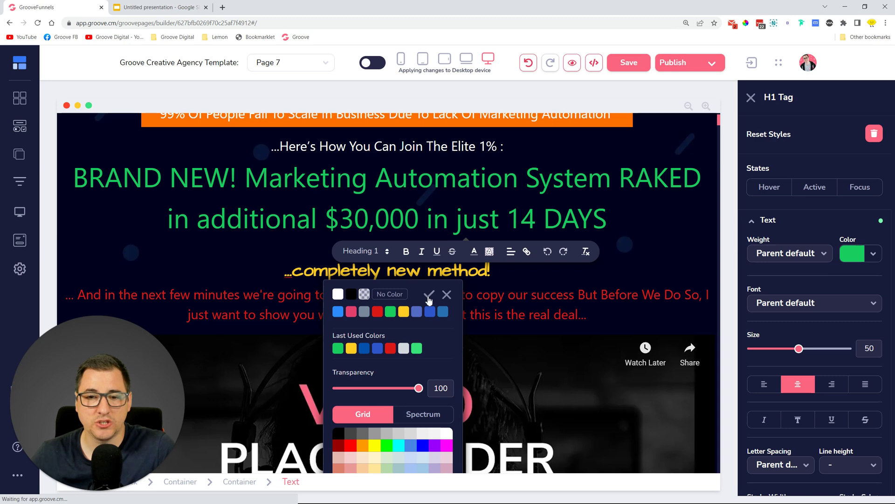
{"action": "scroll", "coordinate": [429, 300], "scroll_direction": "down", "scroll_amount": 5}
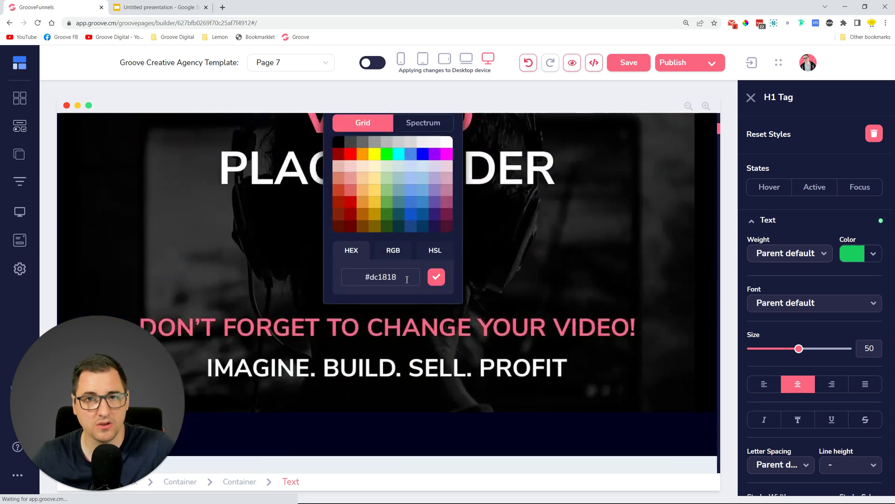
{"action": "scroll", "coordinate": [436, 282], "scroll_direction": "up", "scroll_amount": 5}
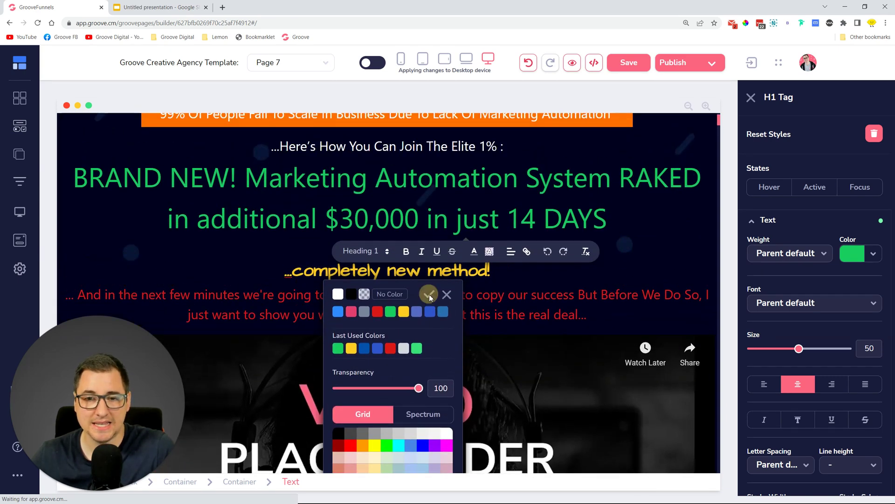
{"action": "left_click", "coordinate": [428, 294]}
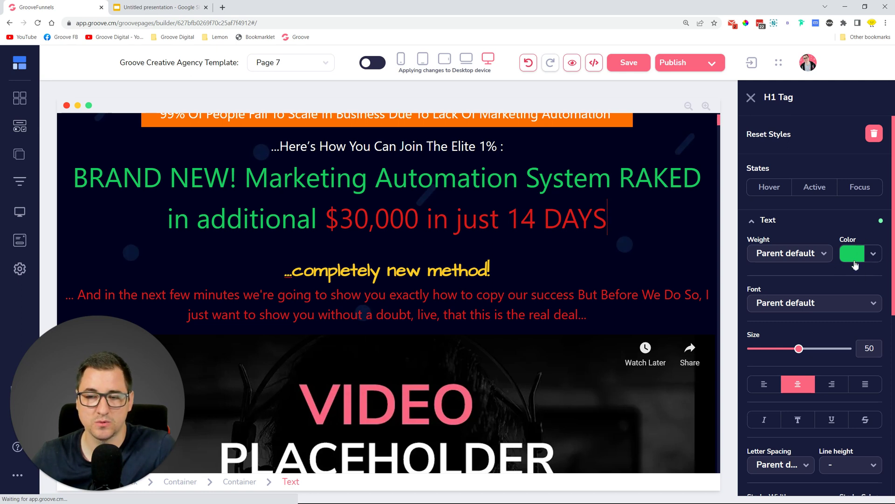
Step: Check the headline's color override in the laptop view and return to the desktop view
{"action": "left_click", "coordinate": [466, 58]}
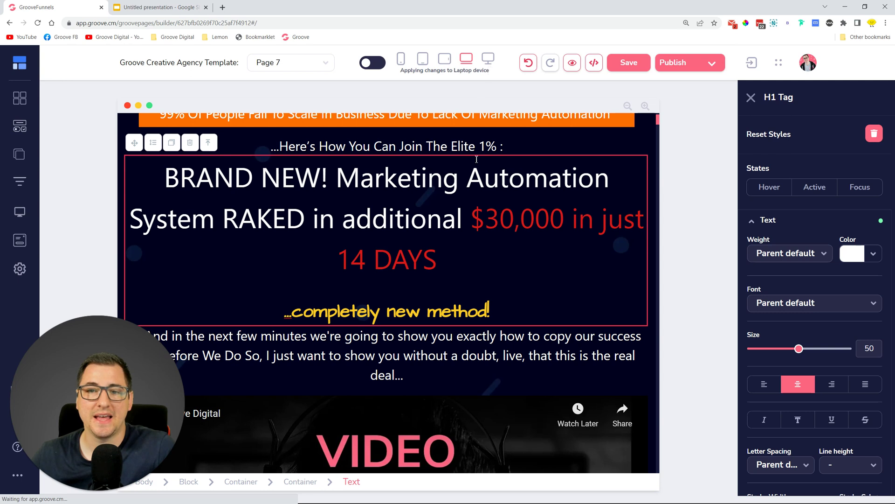
{"action": "left_click", "coordinate": [488, 58]}
Step: Switch to Google Slides, highlight the point "These settings aren't responsive settings (these are an override)", and return to GroovePages
{"action": "key", "text": "ctrl+Tab"}
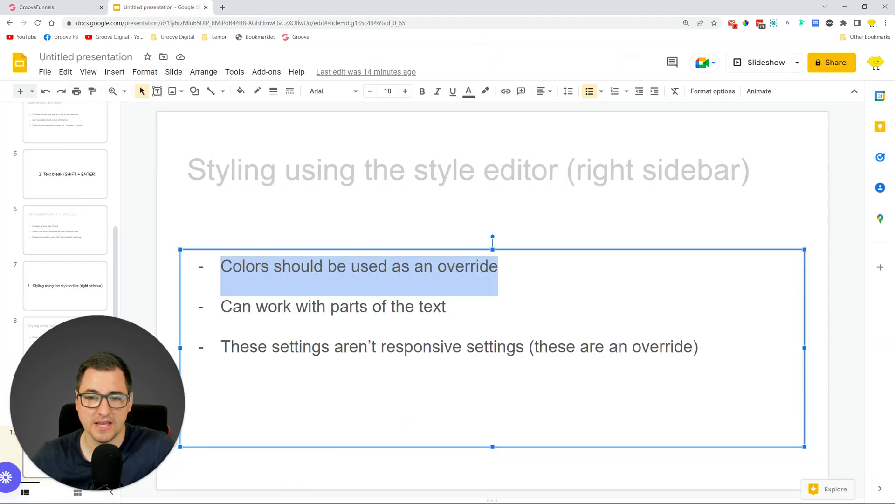
{"action": "left_click_drag", "start_coordinate": [231, 350], "coordinate": [703, 343]}
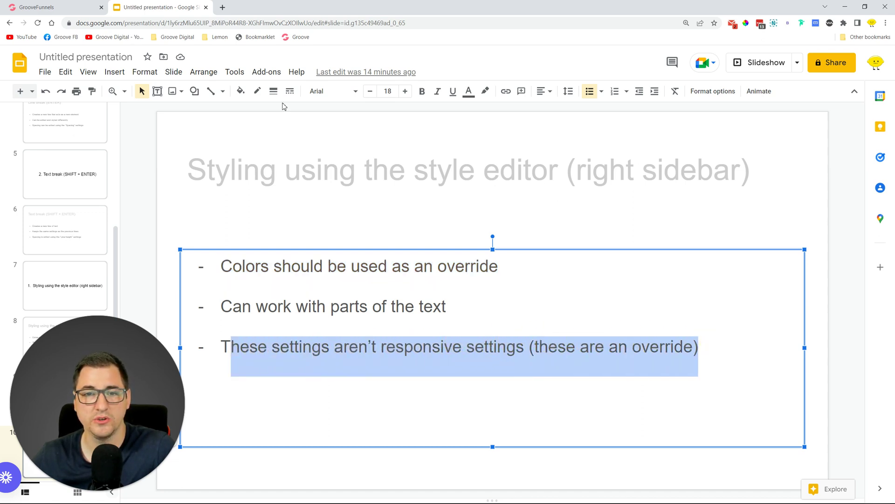
{"action": "left_click", "coordinate": [36, 7]}
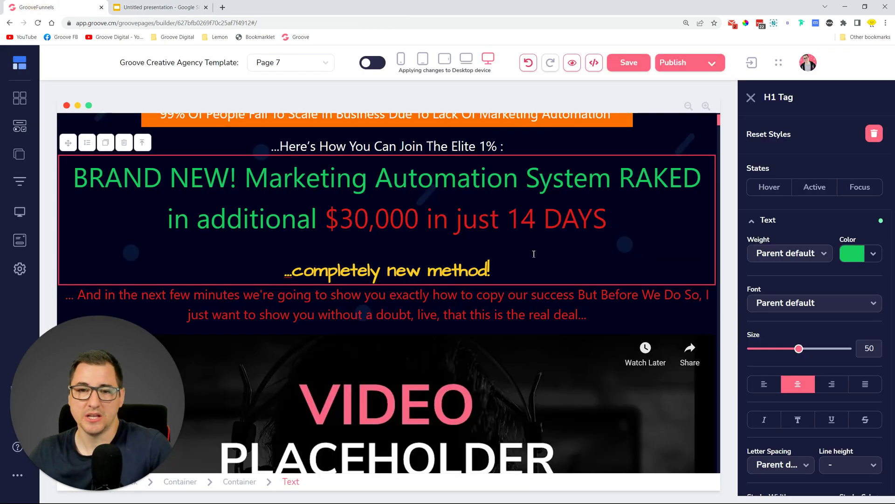
Step: Color only the letter "A" of "Automation" in the headline red using the text toolbar
{"action": "double_click", "coordinate": [387, 178]}
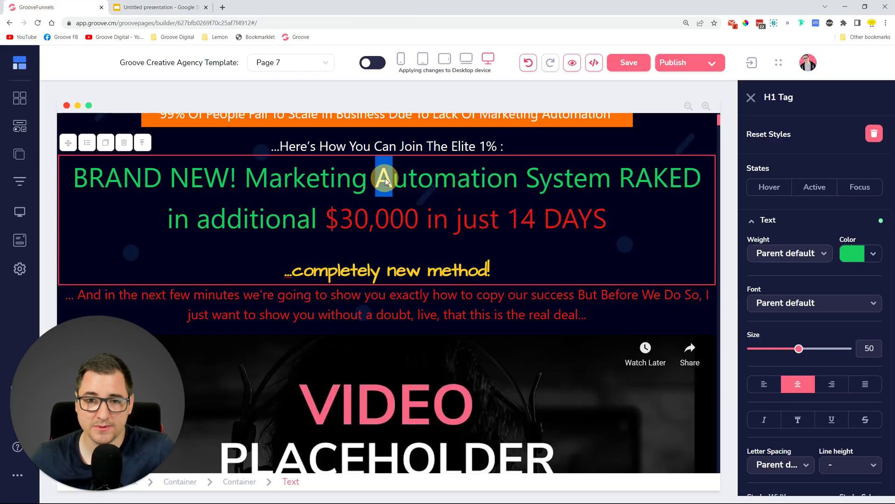
{"action": "left_click", "coordinate": [393, 212]}
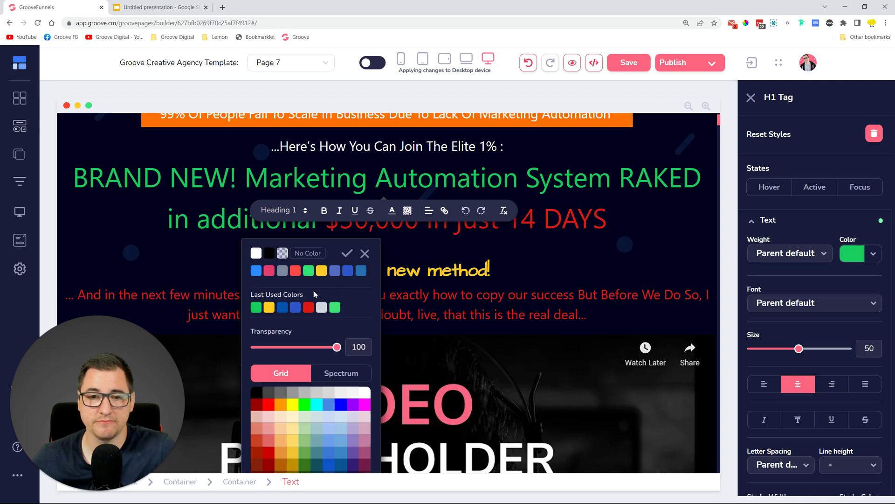
{"action": "mouse_move", "coordinate": [295, 273]}
{"action": "left_click", "coordinate": [301, 310]}
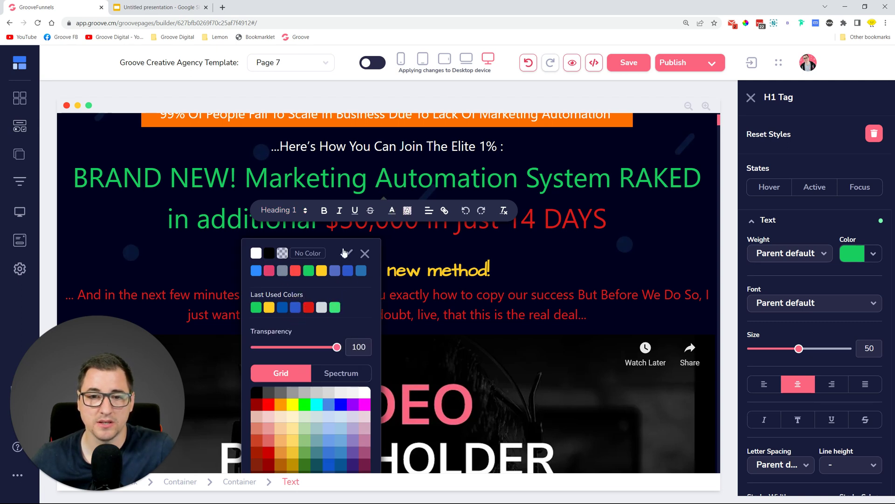
{"action": "left_click", "coordinate": [349, 253]}
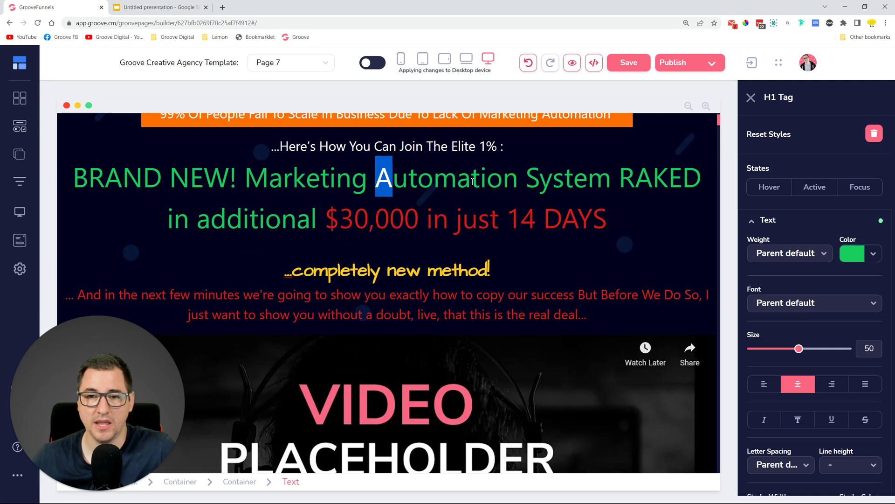
Step: Give the letter "t" in "Automation" a purple background color from the color grid using the text toolbar
{"action": "left_click_drag", "start_coordinate": [472, 182], "coordinate": [481, 181]}
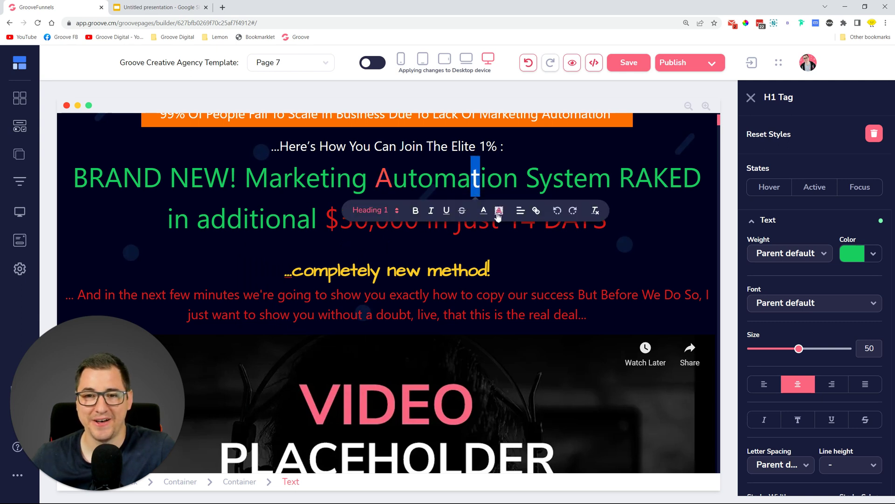
{"action": "left_click", "coordinate": [498, 213]}
{"action": "scroll", "coordinate": [421, 325], "scroll_direction": "down", "scroll_amount": 1}
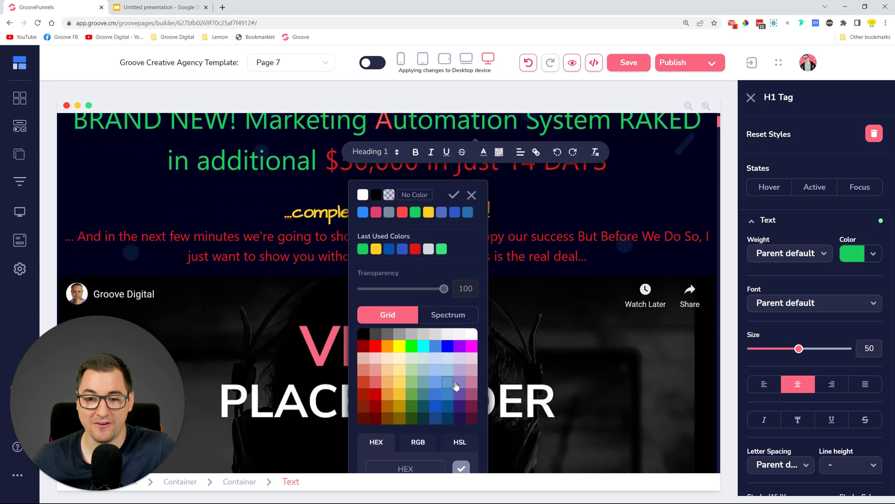
{"action": "left_click", "coordinate": [460, 382]}
{"action": "left_click", "coordinate": [454, 196]}
{"action": "scroll", "coordinate": [420, 205], "scroll_direction": "up", "scroll_amount": 1}
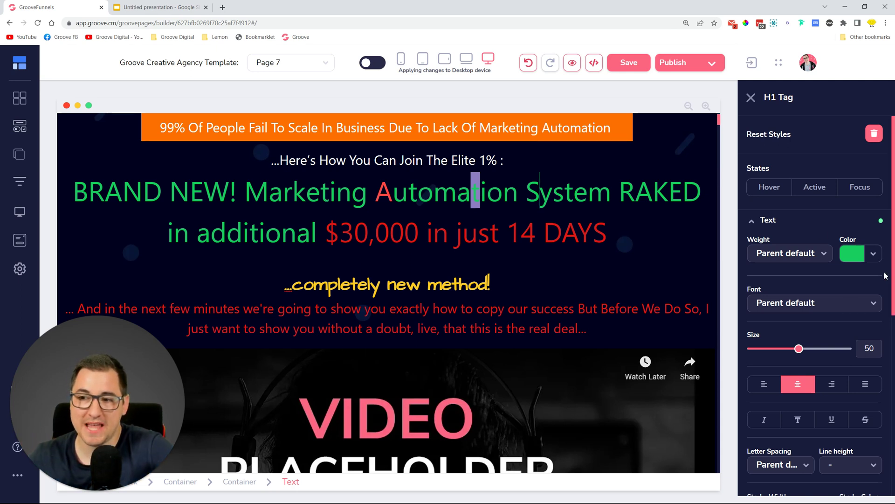
Step: Set the headline's text color to white in the style editor, and clear the formatting overrides on "$30,000 in just 14 DAYS" and "Automation"
{"action": "left_click", "coordinate": [874, 254]}
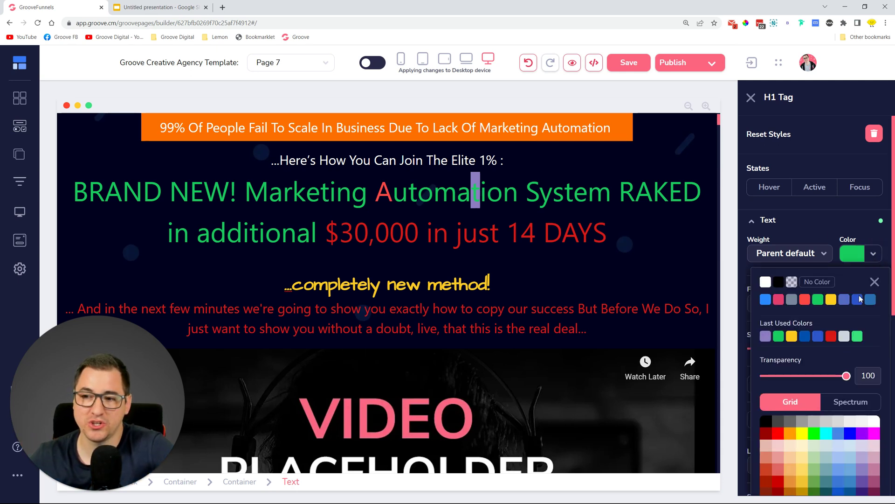
{"action": "left_click", "coordinate": [765, 282]}
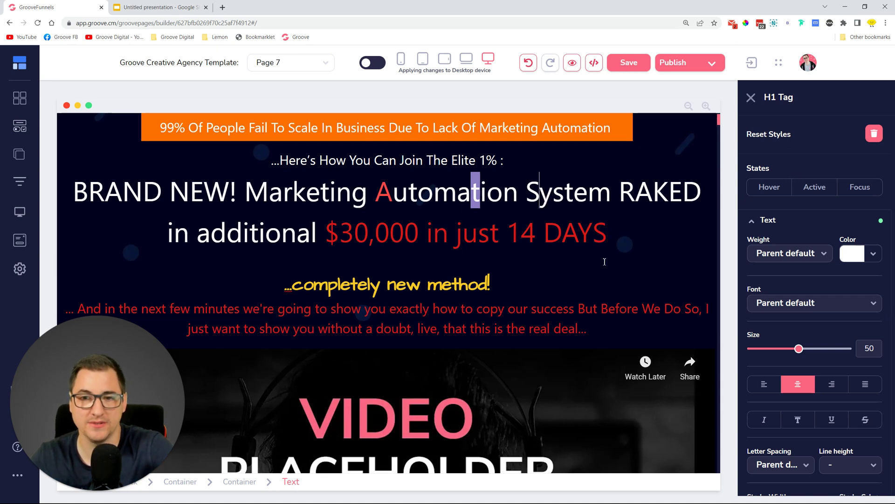
{"action": "left_click_drag", "start_coordinate": [623, 231], "coordinate": [321, 235]}
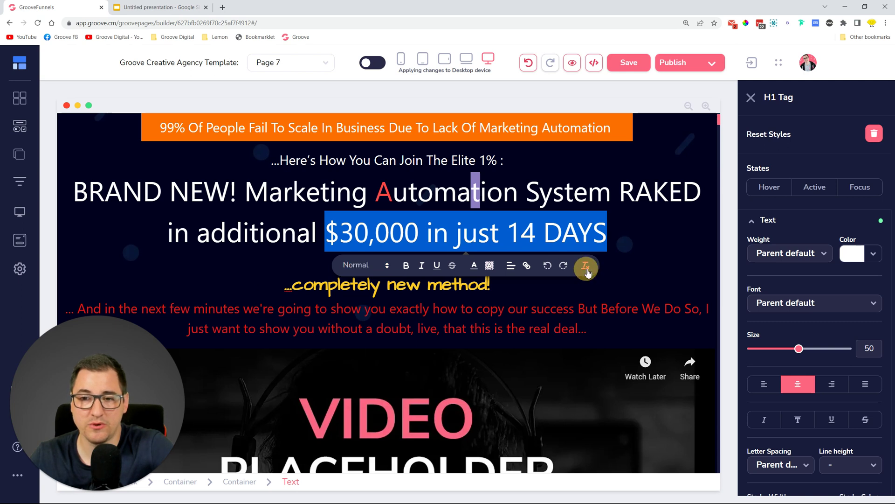
{"action": "left_click", "coordinate": [645, 244]}
{"action": "left_click_drag", "start_coordinate": [511, 200], "coordinate": [370, 194]}
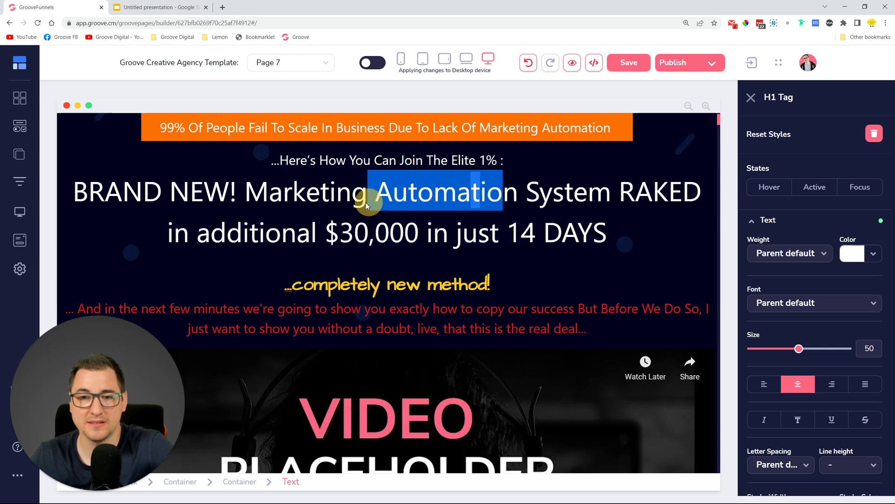
{"action": "left_click", "coordinate": [607, 230]}
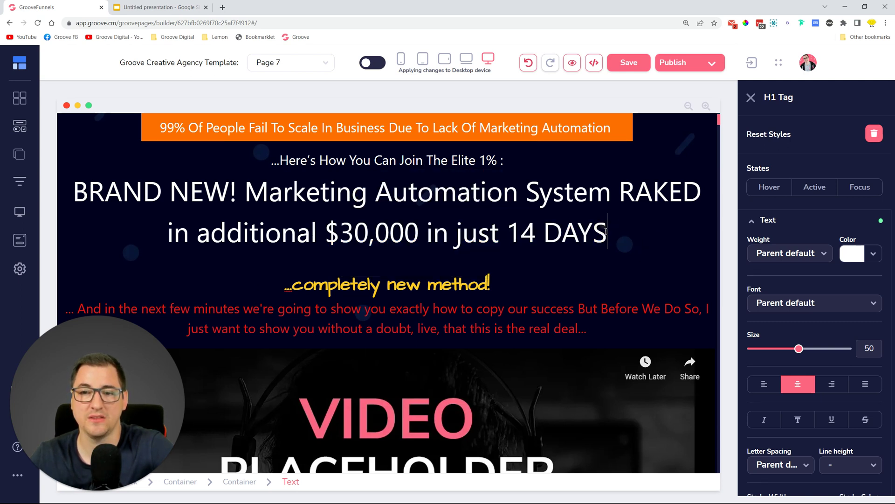
Step: Set the whole headline's desktop text color to green in the style editor
{"action": "left_click", "coordinate": [874, 255]}
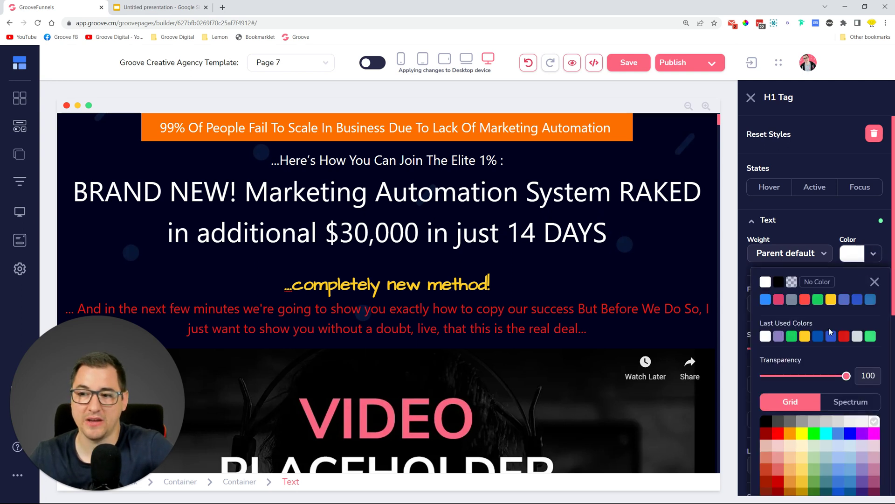
{"action": "left_click", "coordinate": [818, 299]}
{"action": "left_click", "coordinate": [625, 256]}
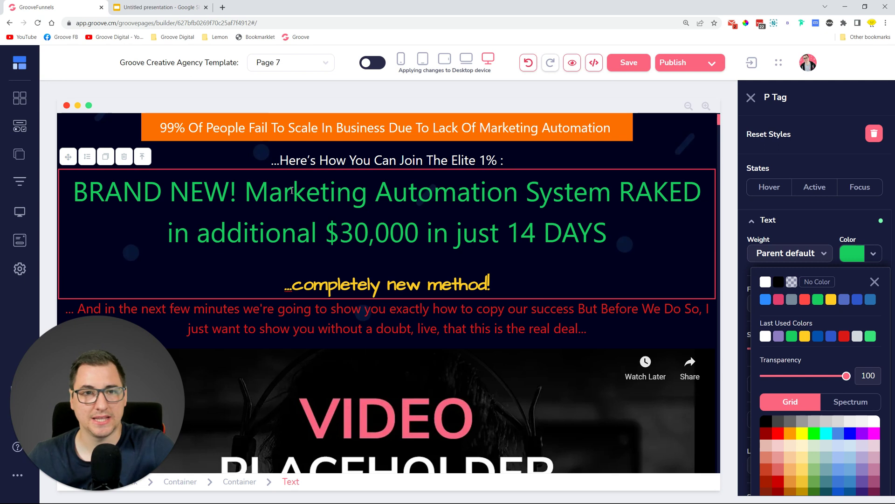
Step: Compare the headline's color in the horizontal tablet view with the desktop view
{"action": "left_click_drag", "start_coordinate": [366, 194], "coordinate": [515, 196]}
{"action": "left_click", "coordinate": [519, 192]}
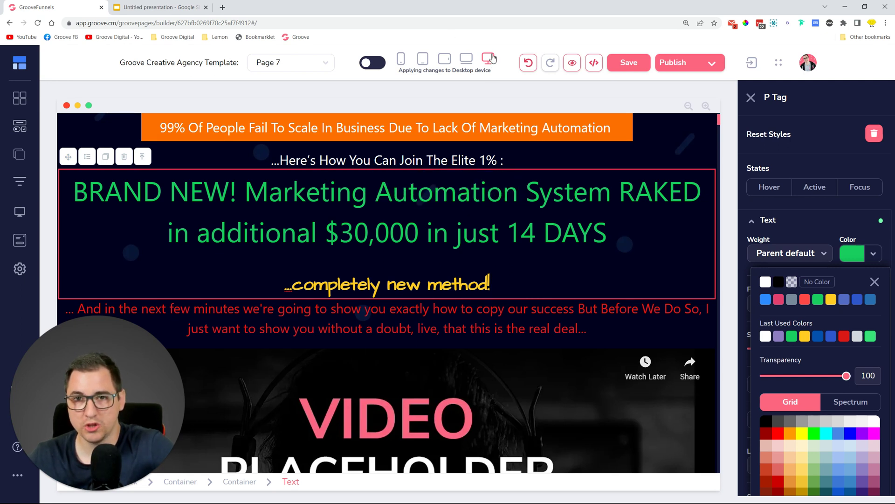
{"action": "left_click", "coordinate": [444, 59]}
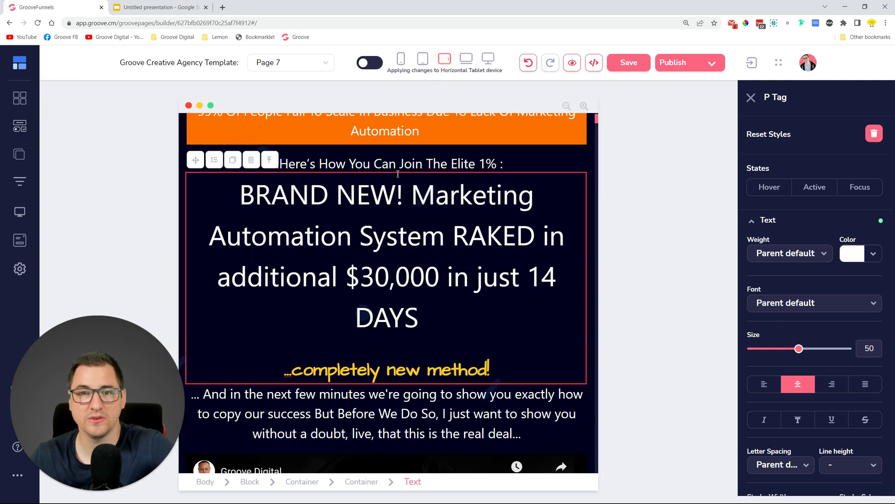
{"action": "left_click", "coordinate": [488, 57]}
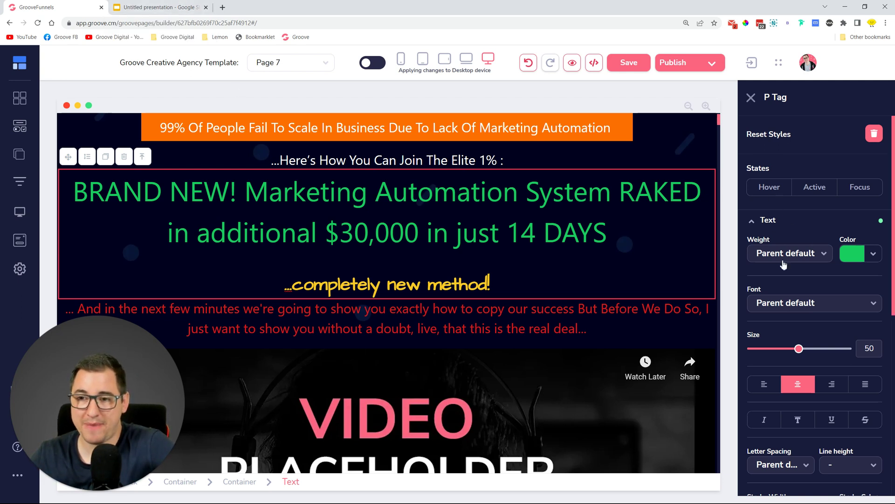
Step: Set the headline's background color to red from the last used colors in the style editor
{"action": "left_click", "coordinate": [767, 221]}
{"action": "left_click", "coordinate": [782, 241]}
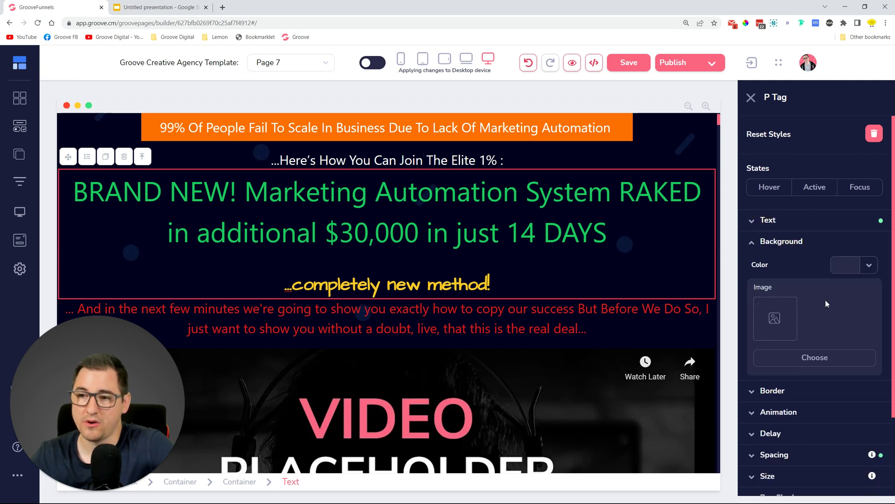
{"action": "left_click", "coordinate": [869, 264]}
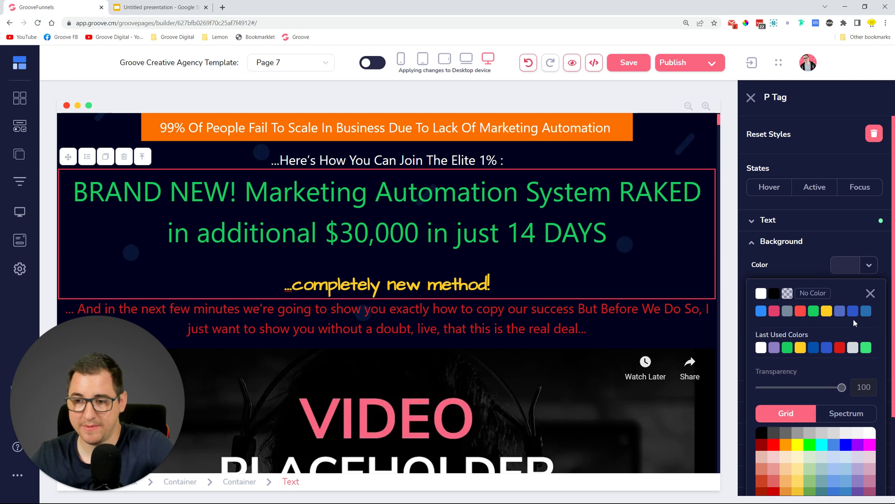
{"action": "left_click", "coordinate": [839, 349]}
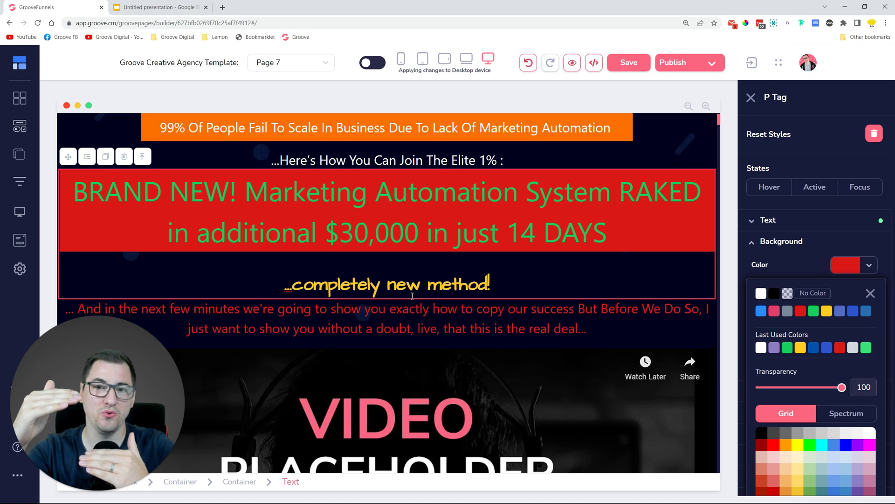
Step: Set the background color of the "...completely new method!" line to purple from the last used colors in the style editor
{"action": "left_click_drag", "start_coordinate": [307, 193], "coordinate": [455, 201]}
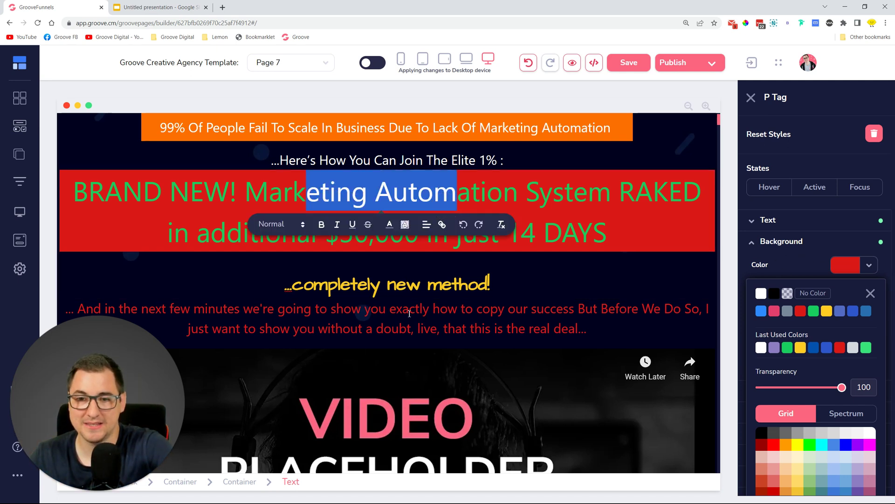
{"action": "left_click", "coordinate": [396, 291]}
{"action": "left_click", "coordinate": [751, 98]}
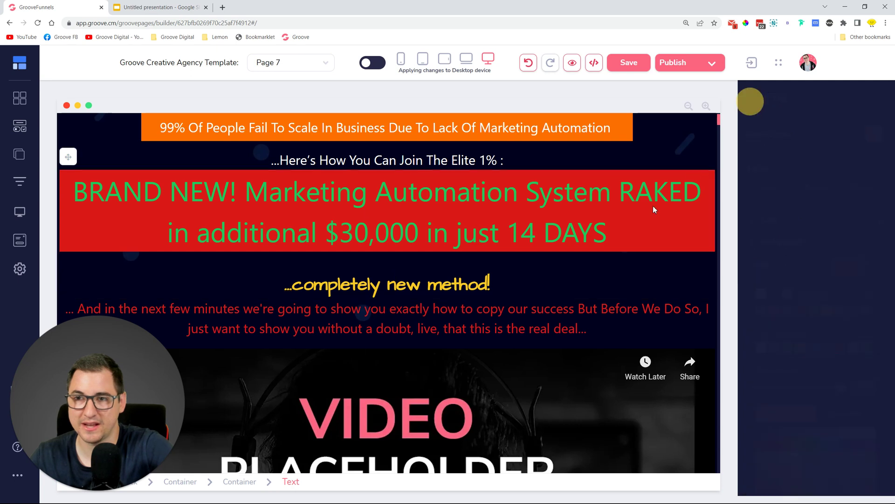
{"action": "left_click", "coordinate": [433, 277]}
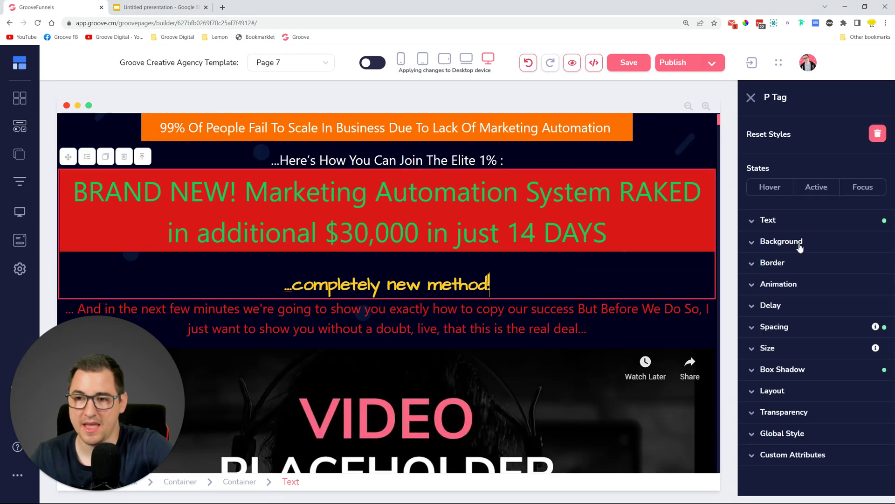
{"action": "left_click", "coordinate": [801, 245]}
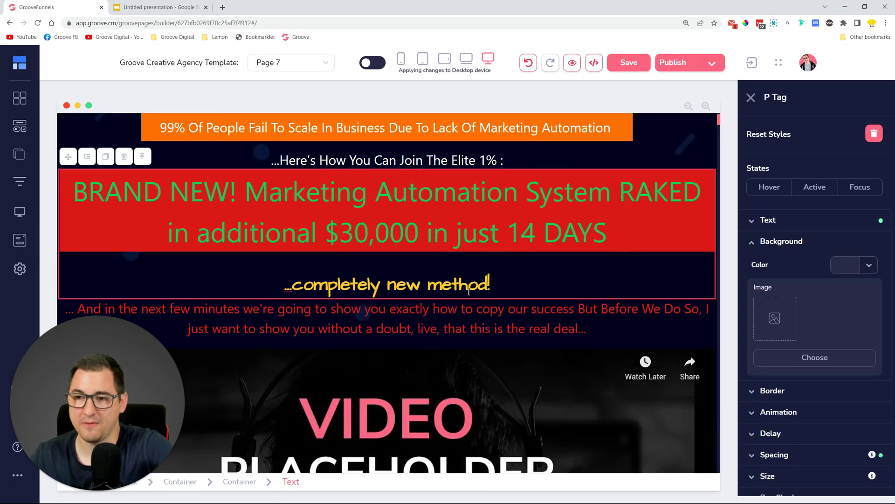
{"action": "left_click", "coordinate": [869, 265]}
{"action": "left_click", "coordinate": [775, 348]}
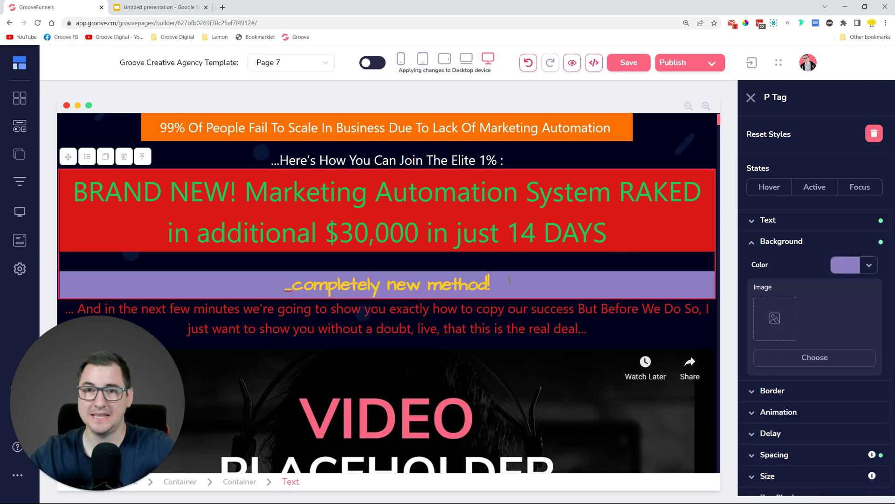
Step: Switch to the Google Slides presentation and review the "Line break (ENTER)" slide's point about editing and styling lines differently
{"action": "left_click", "coordinate": [151, 7]}
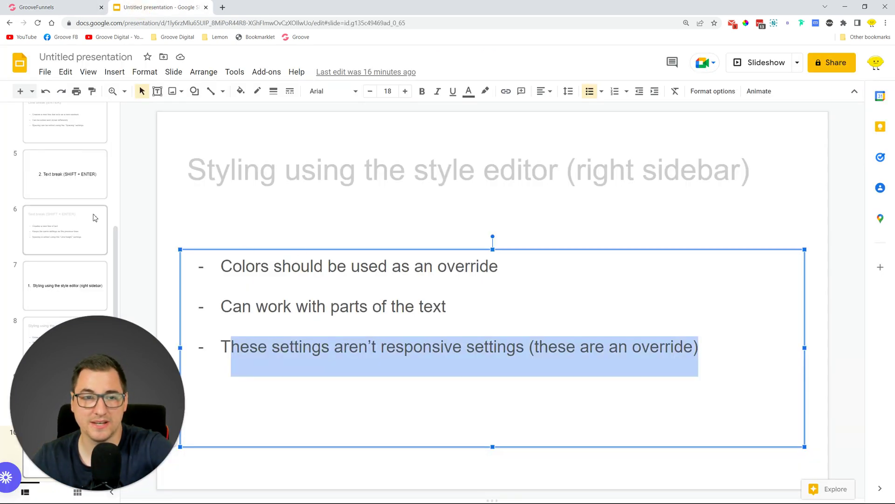
{"action": "left_click", "coordinate": [73, 230]}
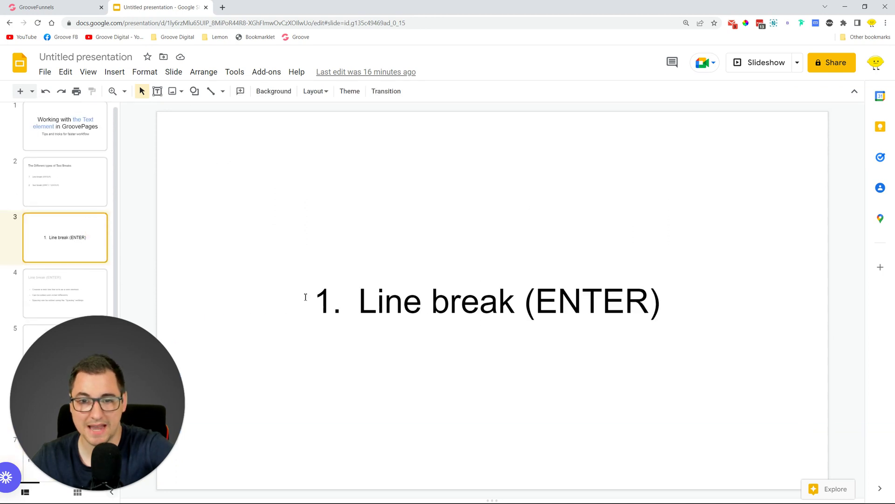
{"action": "left_click", "coordinate": [90, 290]}
{"action": "left_click_drag", "start_coordinate": [232, 309], "coordinate": [511, 310]}
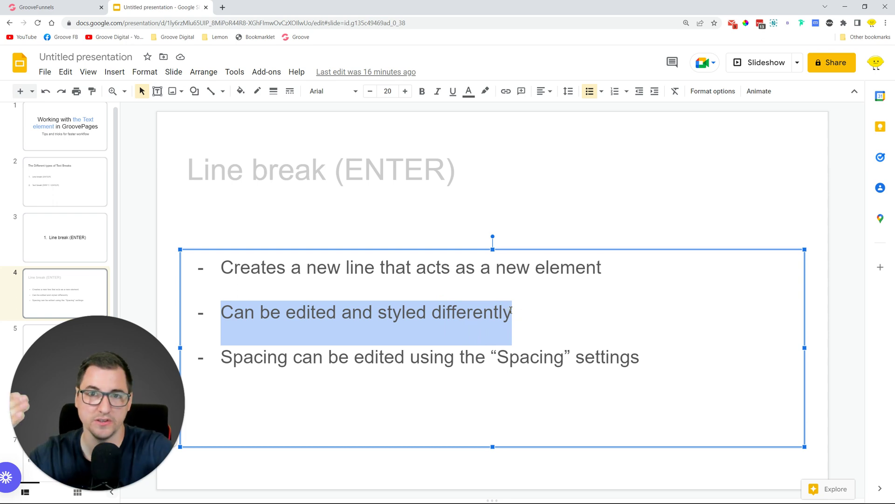
{"action": "scroll", "coordinate": [56, 208], "scroll_direction": "down", "scroll_amount": 4}
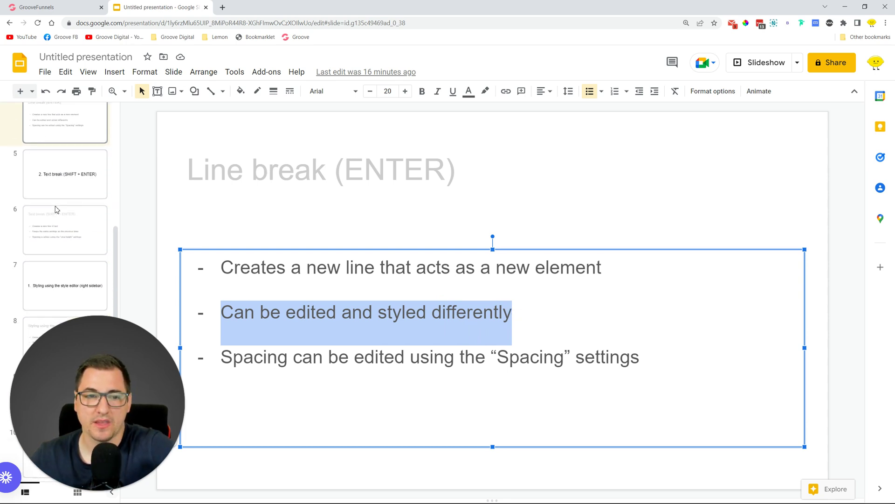
Step: Switch back to GroovePages, undo the purple and red background changes on the headline element, and save the page
{"action": "left_click", "coordinate": [89, 6]}
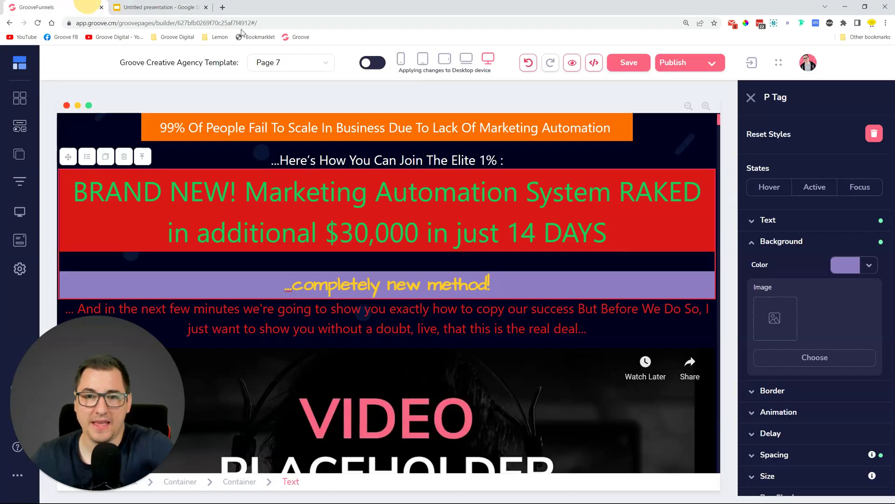
{"action": "left_click", "coordinate": [530, 63]}
{"action": "left_click", "coordinate": [534, 64]}
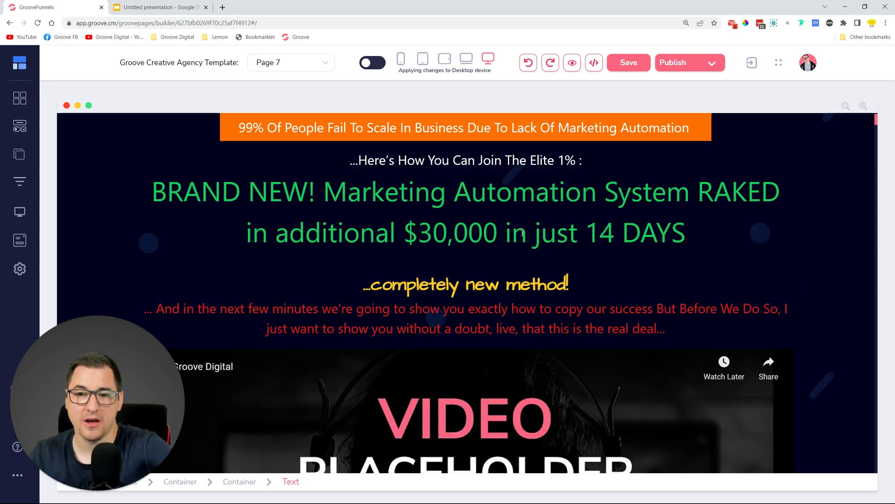
{"action": "left_click", "coordinate": [361, 222]}
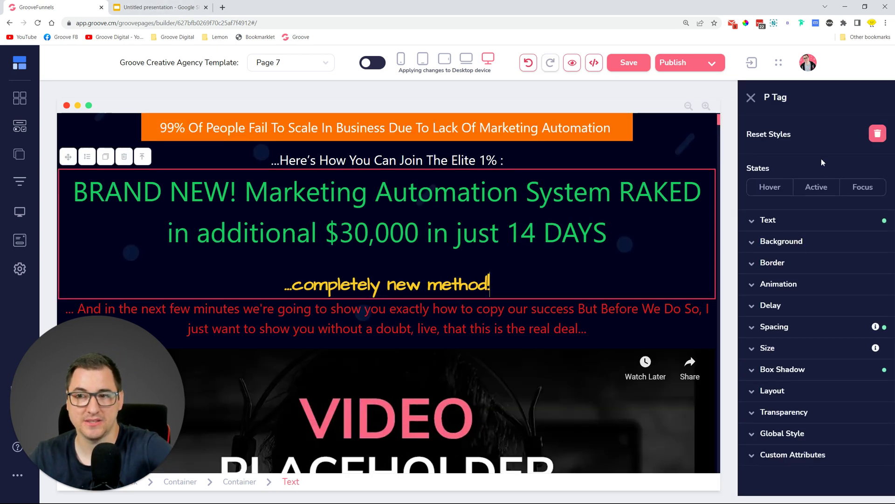
{"action": "key", "text": "ctrl+s"}
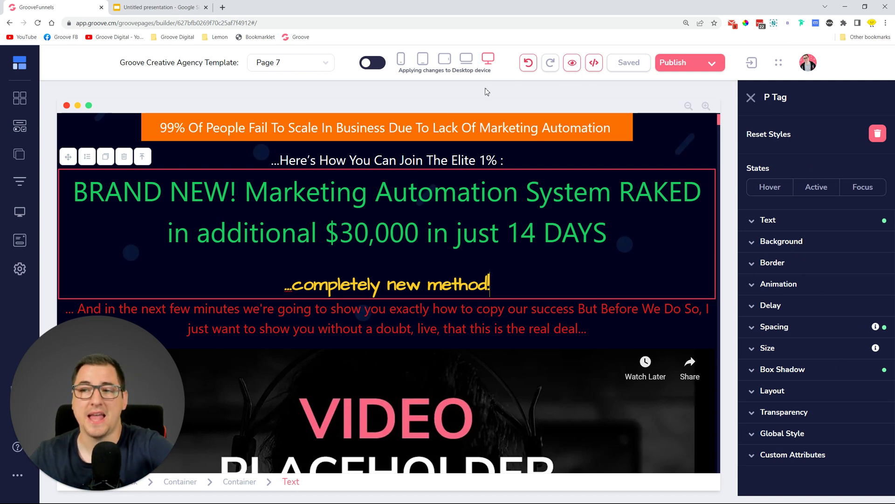
Step: Give only "$30,000" in the headline a yellow background override using the text toolbar
{"action": "left_click_drag", "start_coordinate": [330, 235], "coordinate": [419, 238]}
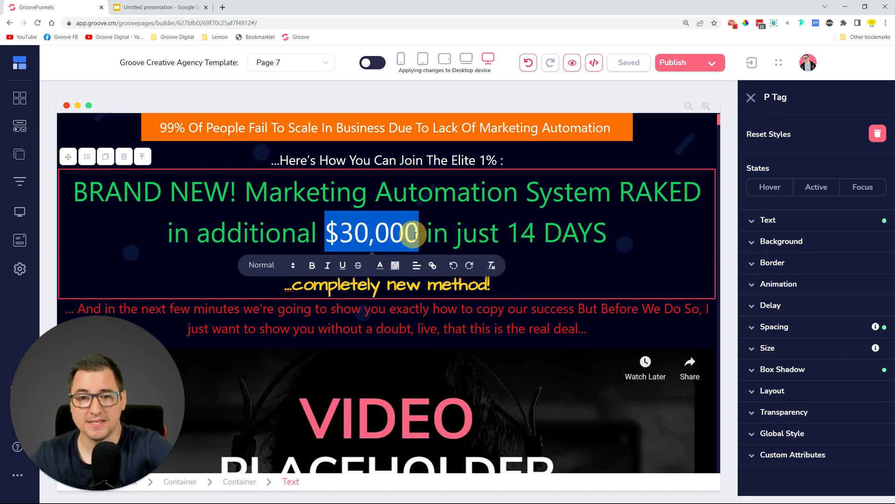
{"action": "left_click", "coordinate": [395, 265]}
{"action": "mouse_move", "coordinate": [326, 326]}
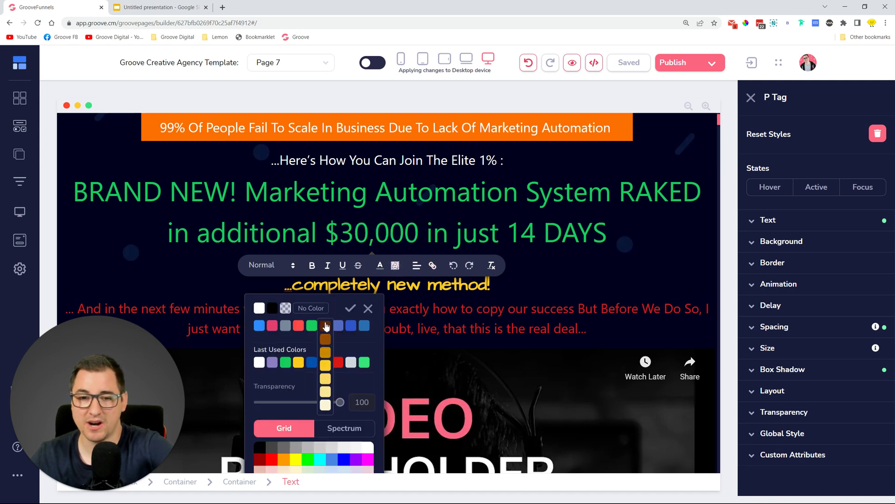
{"action": "left_click", "coordinate": [325, 365]}
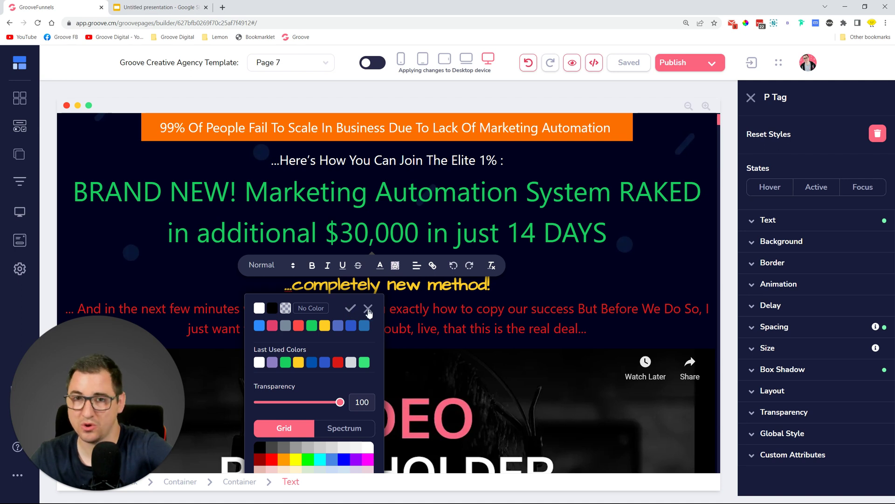
{"action": "left_click", "coordinate": [351, 310]}
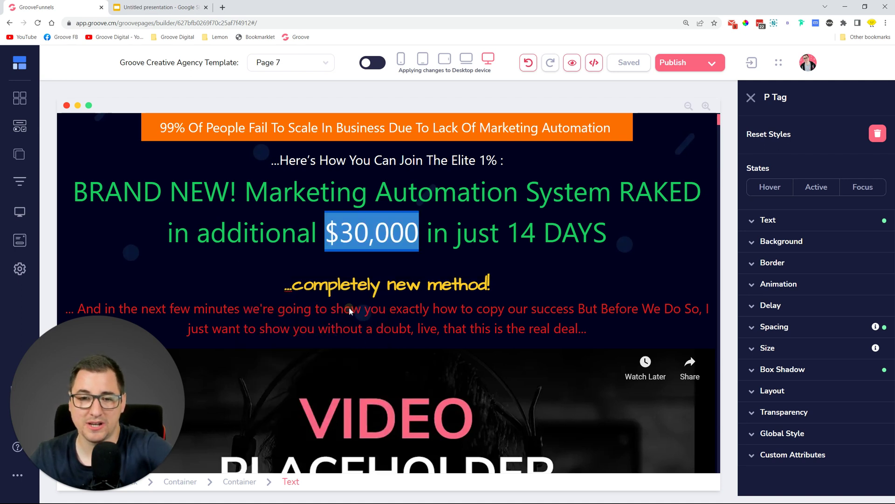
{"action": "left_click", "coordinate": [455, 250]}
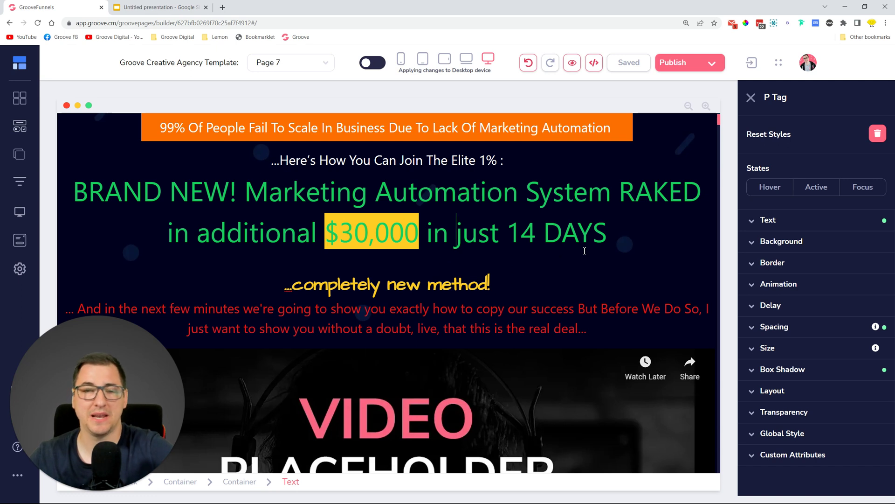
Step: In the vertical tablet view, give the word "System" a red background override with the text toolbar, and check it in desktop view
{"action": "left_click", "coordinate": [446, 59]}
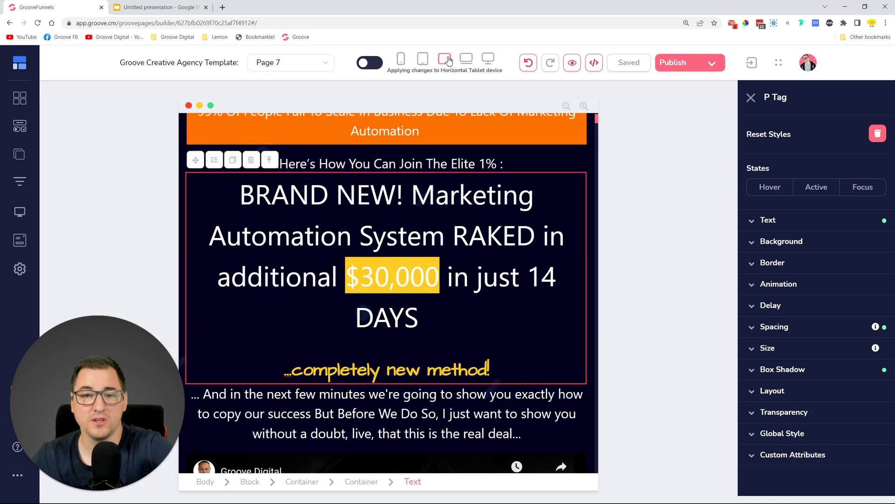
{"action": "left_click", "coordinate": [423, 59]}
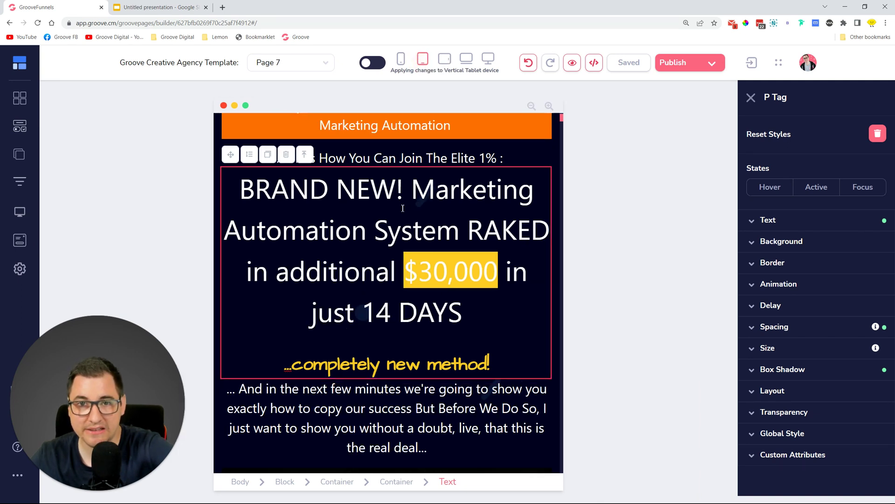
{"action": "left_click_drag", "start_coordinate": [382, 228], "coordinate": [459, 231]}
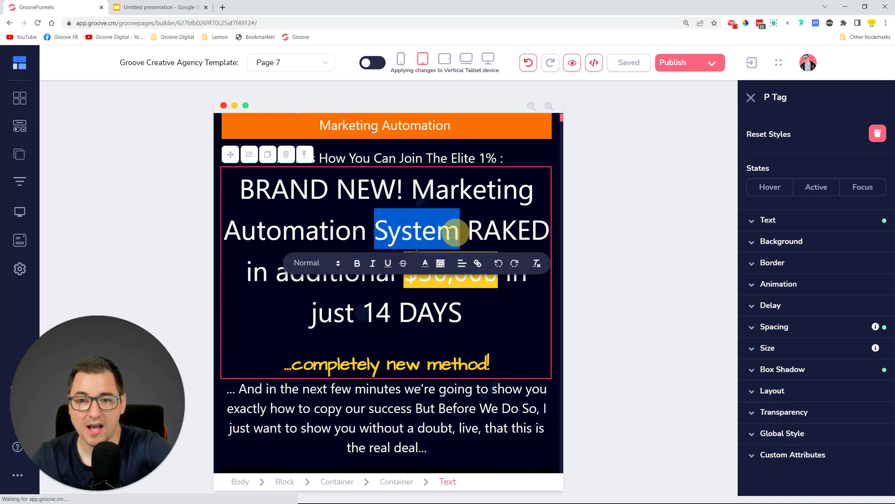
{"action": "left_click", "coordinate": [441, 263]}
{"action": "left_click", "coordinate": [383, 360]}
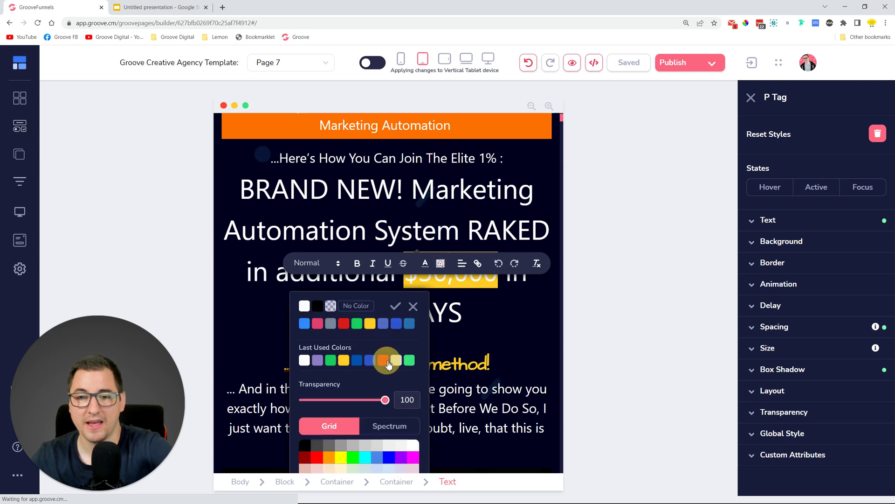
{"action": "left_click", "coordinate": [395, 306]}
{"action": "left_click", "coordinate": [487, 59]}
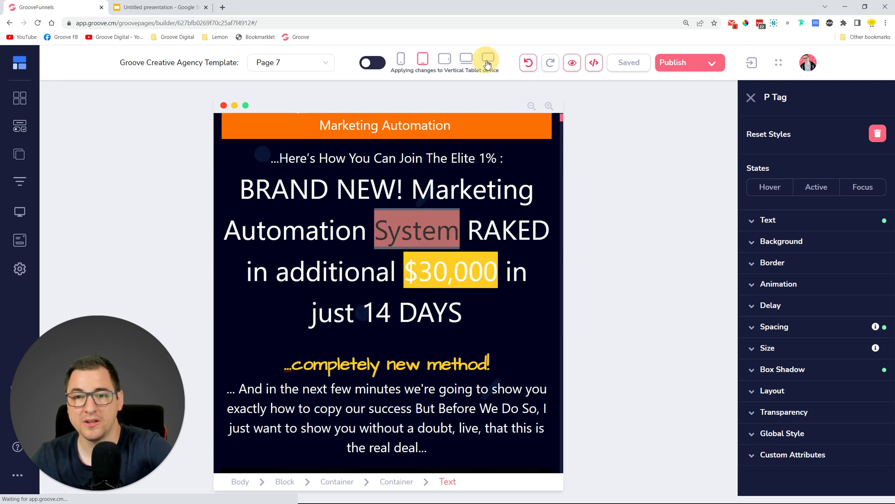
{"action": "left_click", "coordinate": [462, 217]}
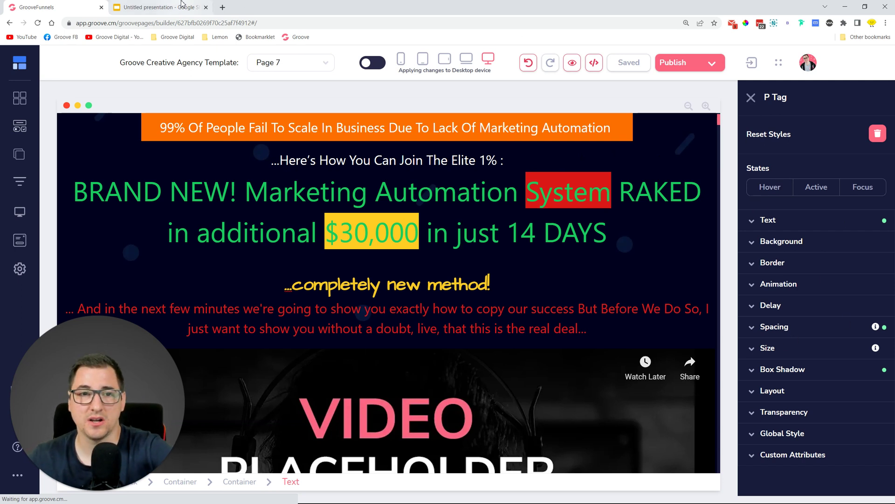
Step: Switch to the Google Slides presentation and show the title slide "Working with the Text element in GroovePages"
{"action": "left_click", "coordinate": [158, 7]}
{"action": "left_click", "coordinate": [68, 149]}
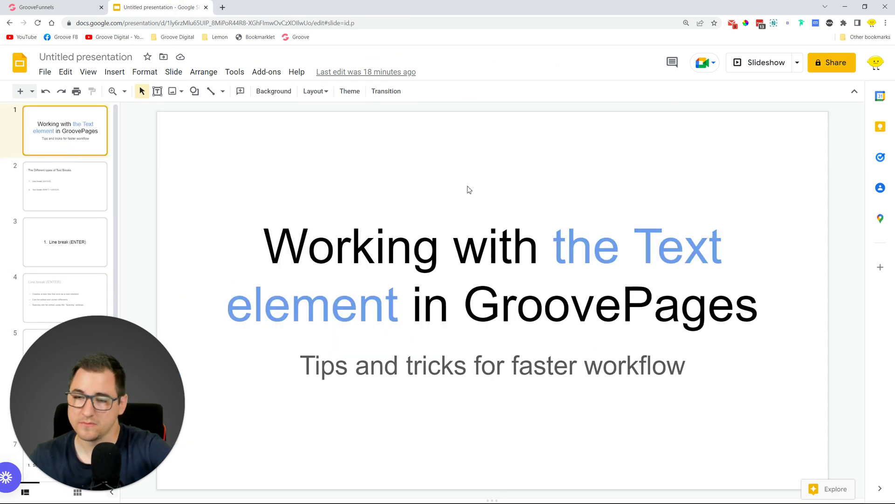